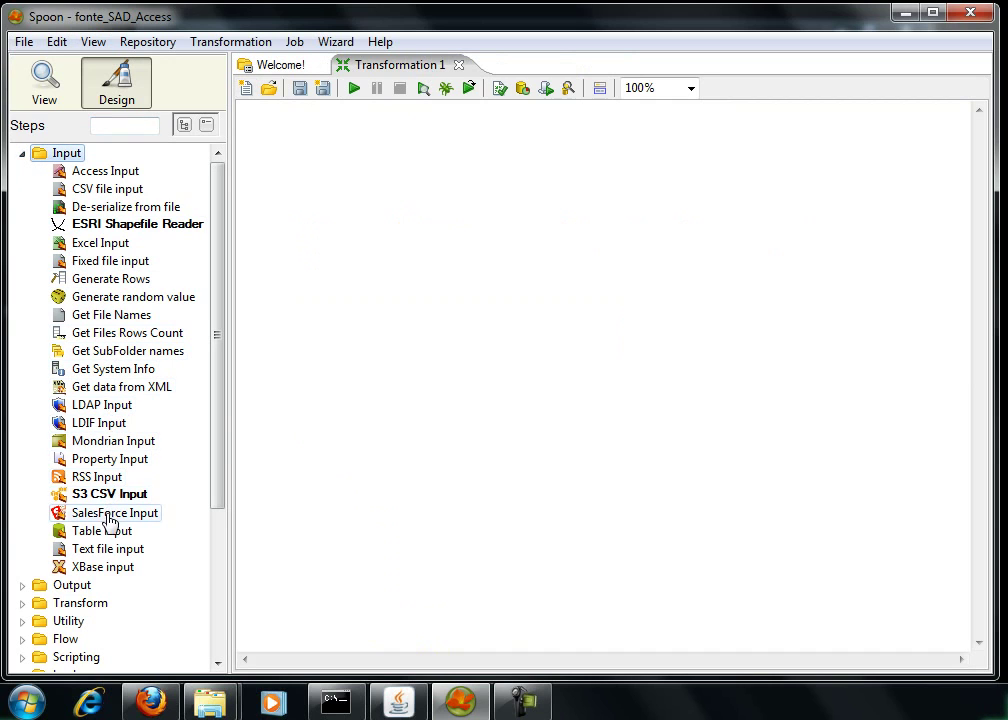
- Add a Table input step to the transformation canvas and open its settings
drag(105, 531, 396, 216)
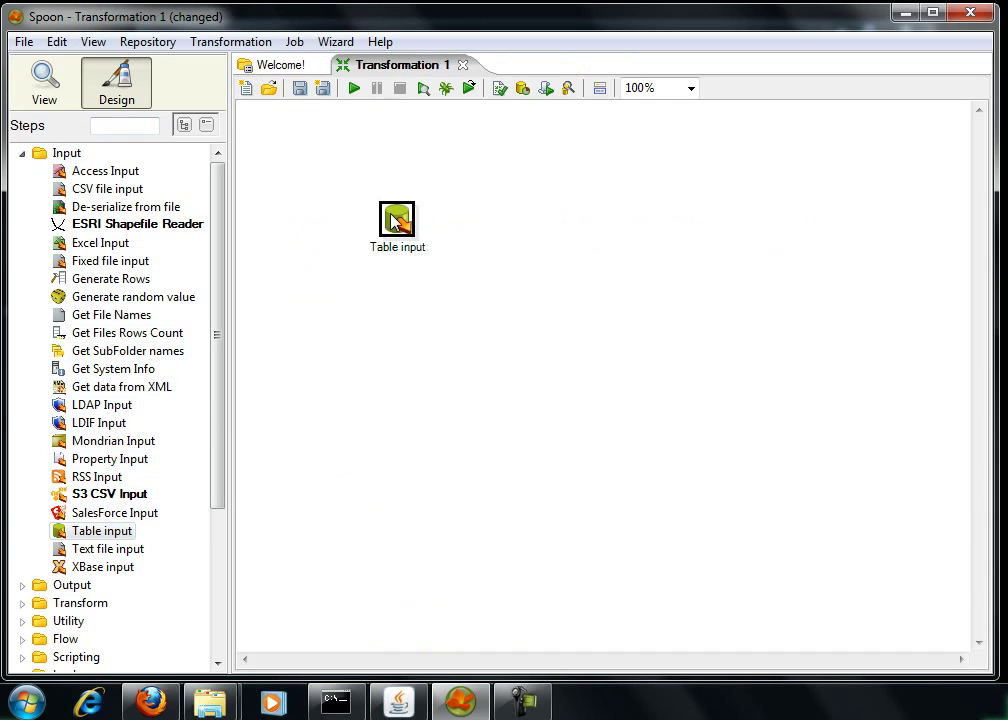
double_click(396, 216)
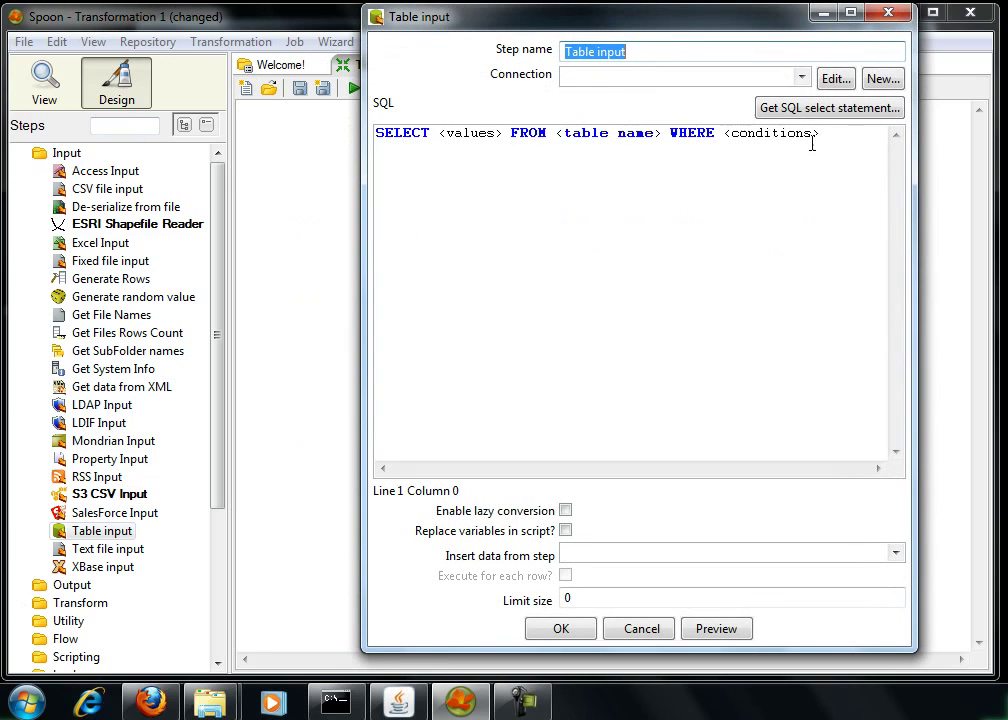
- Define a new Hypersonic connection named pentahoteste with host localhost, database SampleData, port 9001, user pentaho_user and the account password
click(881, 82)
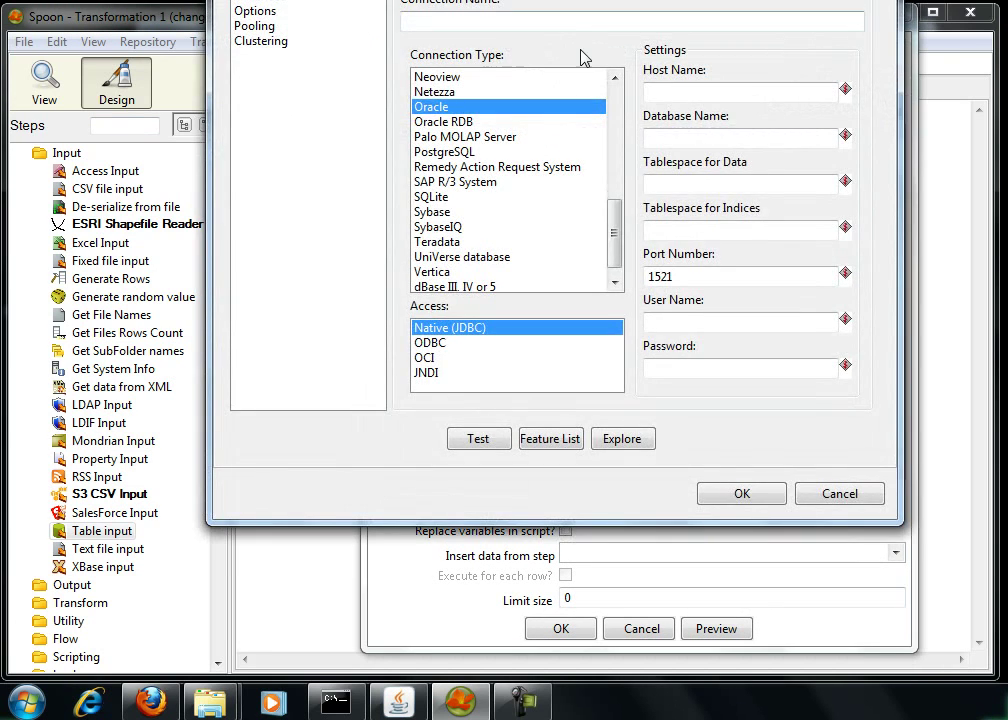
drag(619, 251, 616, 194)
click(496, 78)
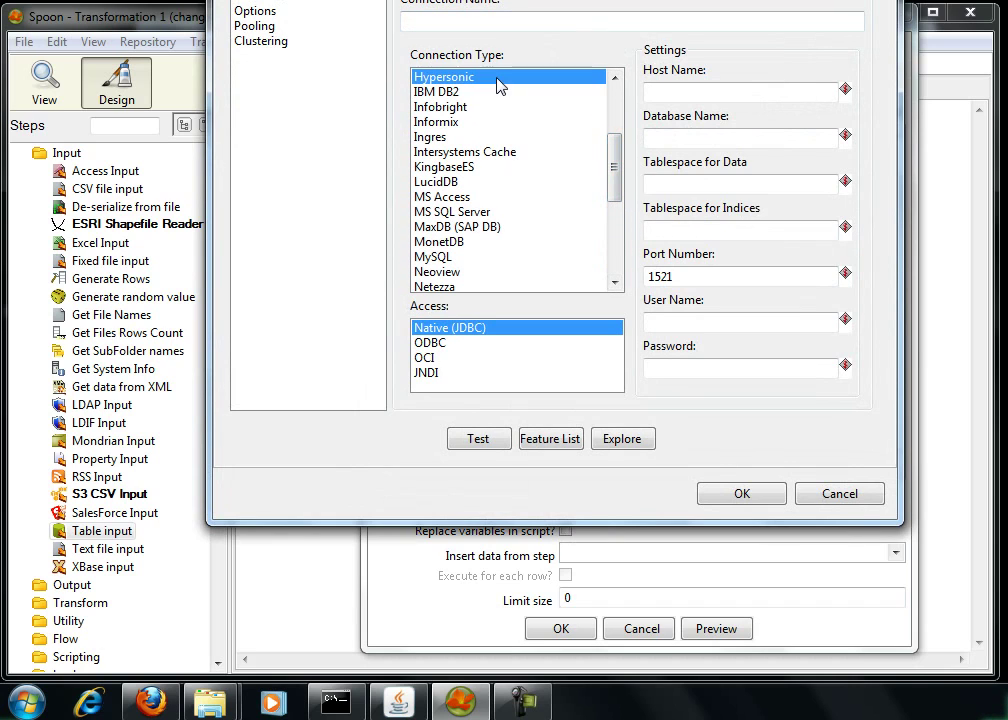
click(489, 18)
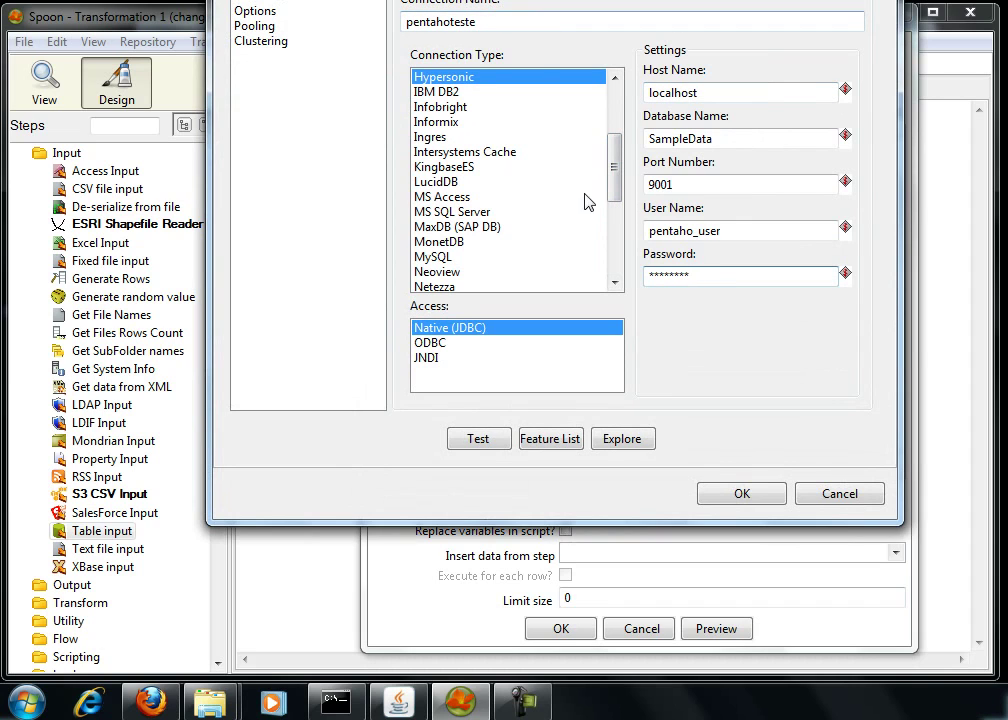
- Test the pentahoteste database connection and save its definition
click(470, 440)
click(252, 165)
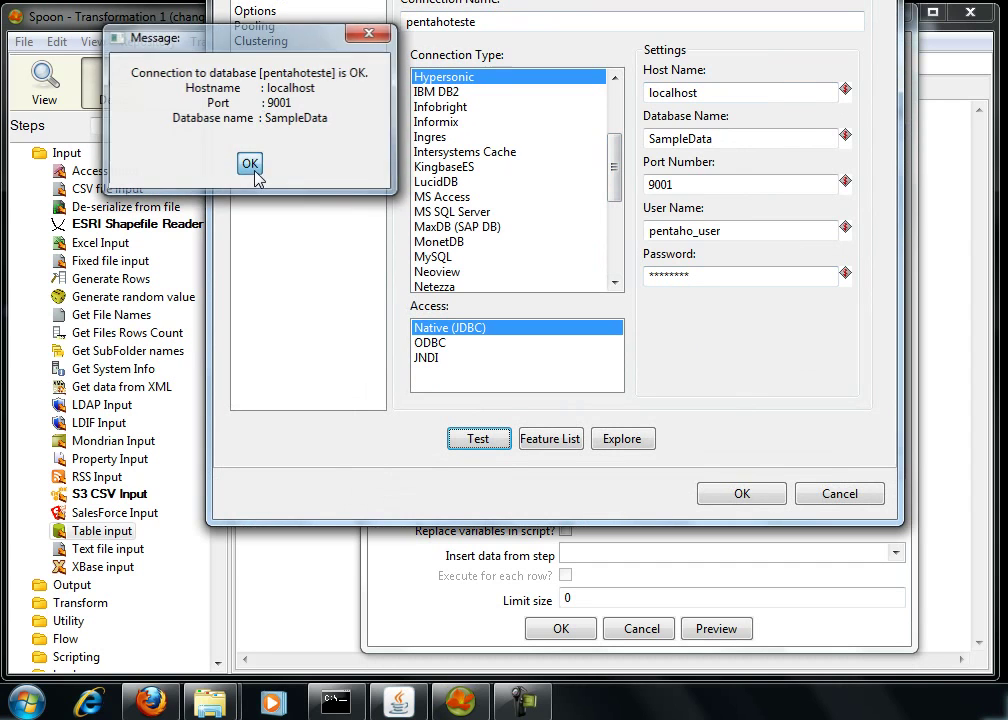
click(741, 492)
- Generate the Table input's SQL SELECT statement from the CUSTOMERS table, including all its field names
click(815, 108)
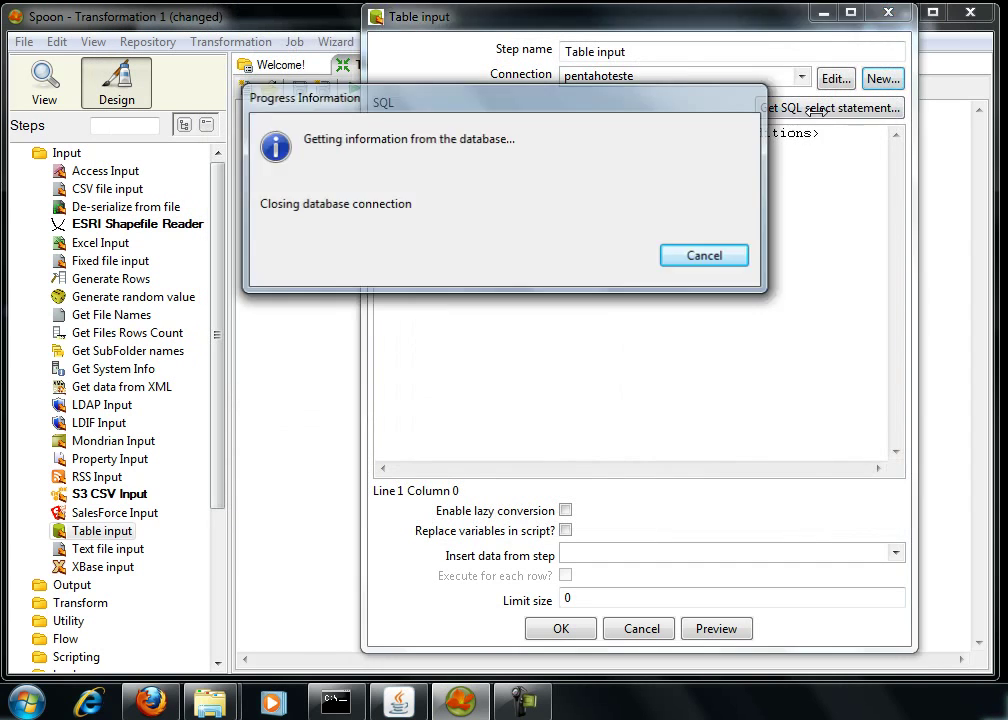
click(352, 145)
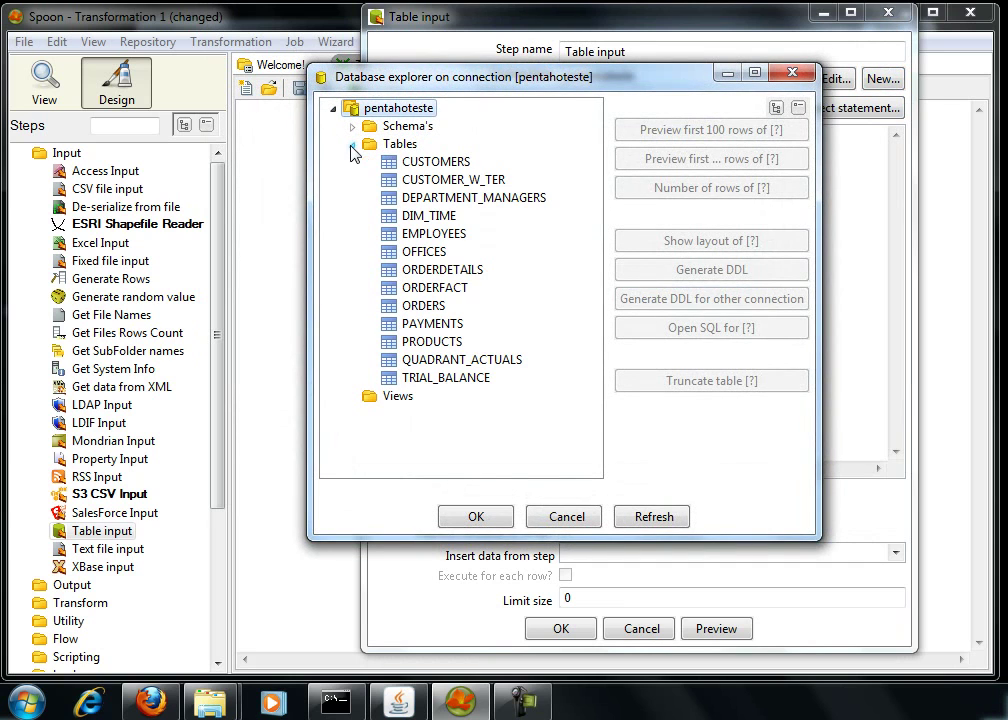
click(410, 161)
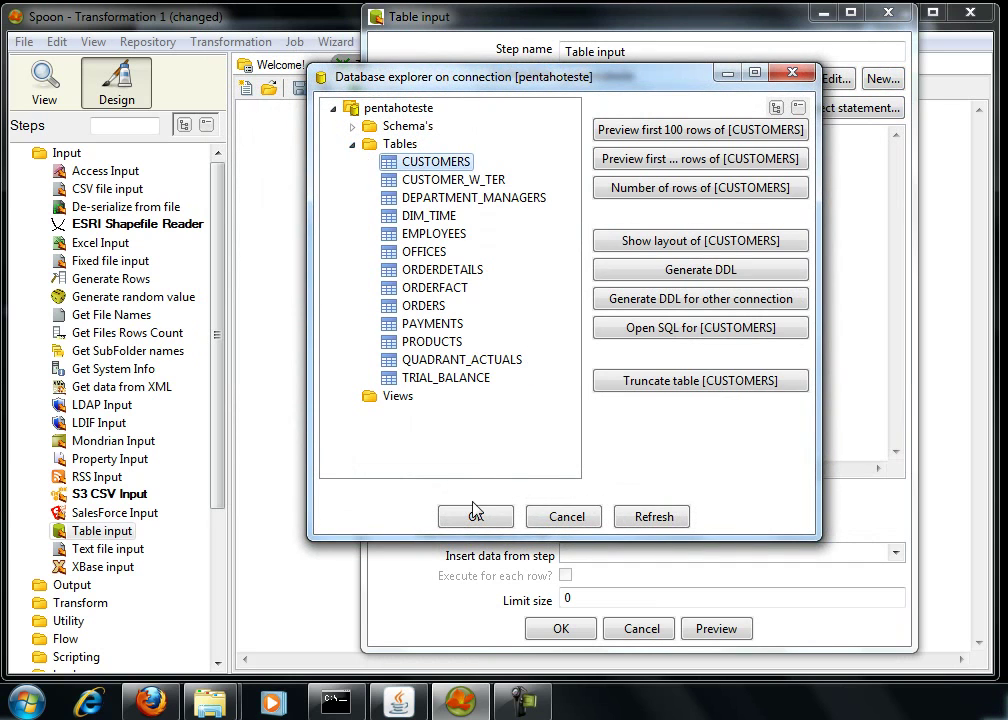
click(476, 514)
click(576, 378)
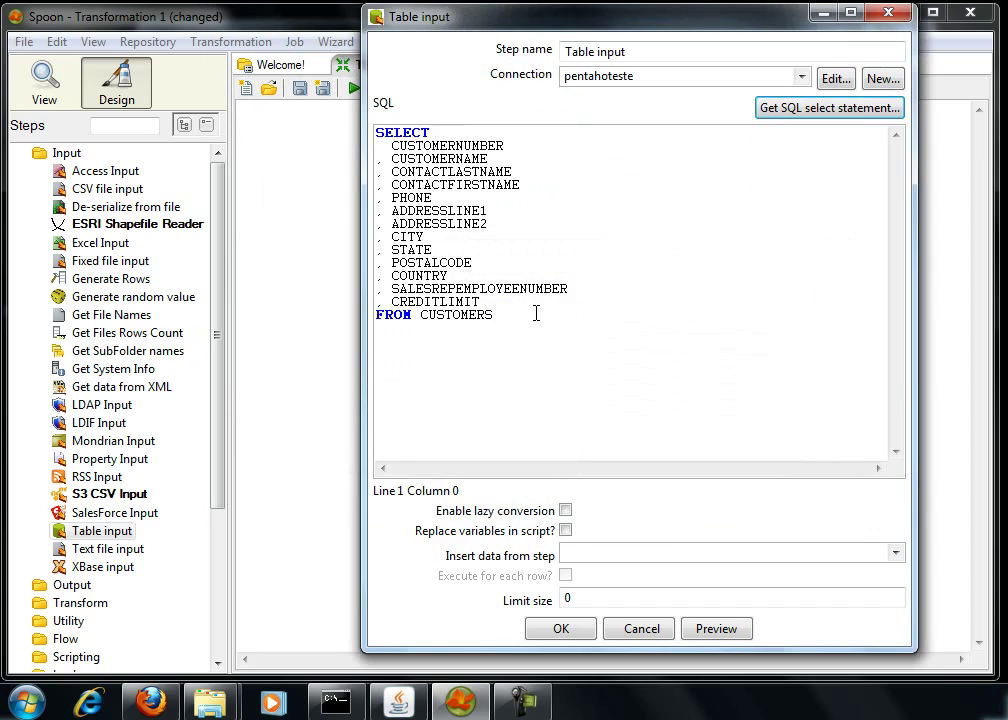
- Append the condition WHERE COUNTRY='USA' to the end of the SQL query
click(536, 314)
text(WHER)
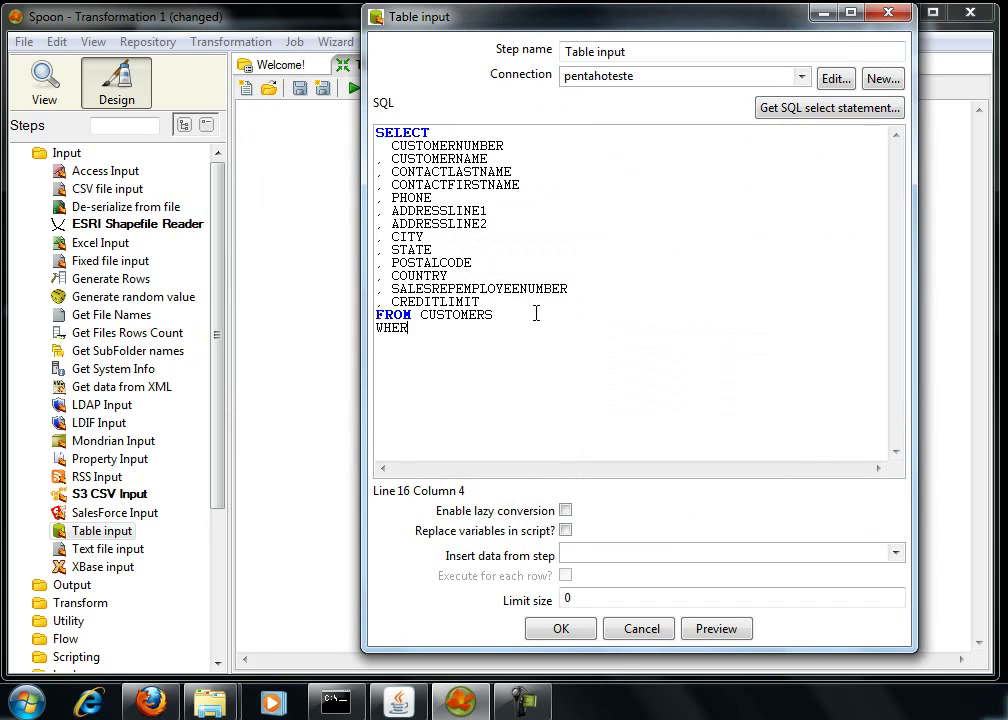
text(E COUNTRY)
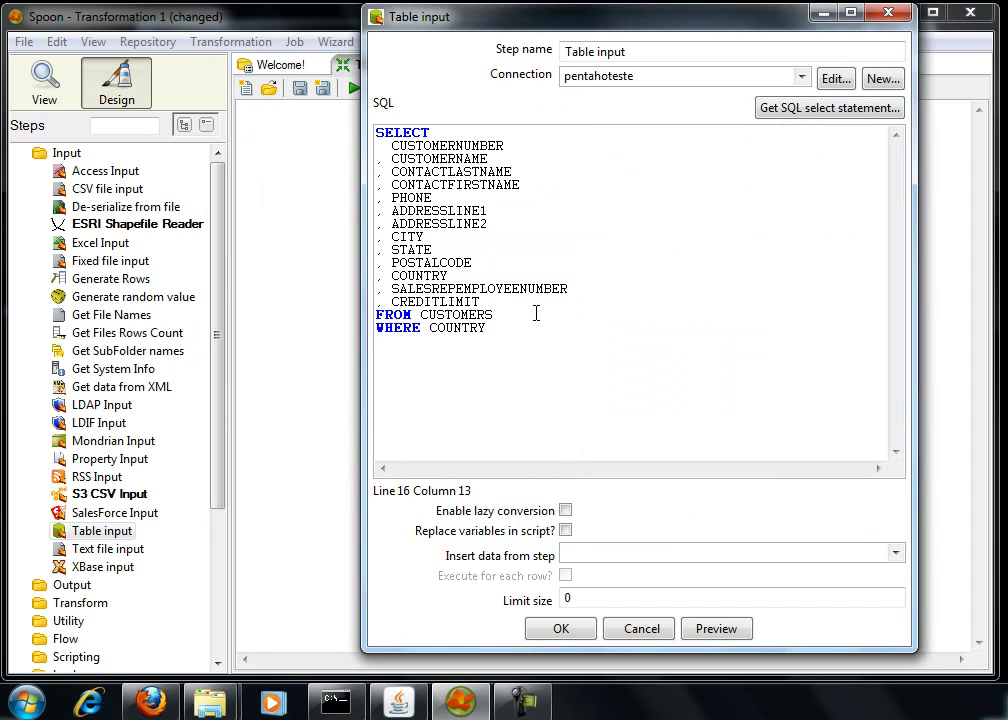
key(BackSpace)
key(BackSpace)
- Preview the query's rows through to the COUNTRY column and accept the Table input settings
click(718, 630)
click(279, 158)
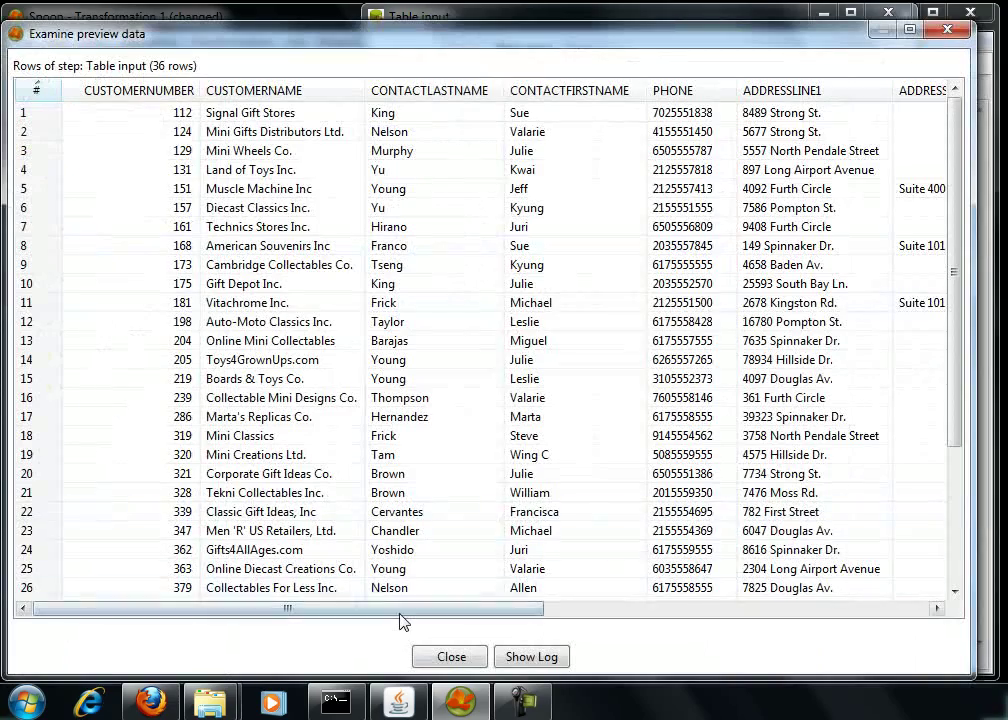
drag(398, 614, 745, 573)
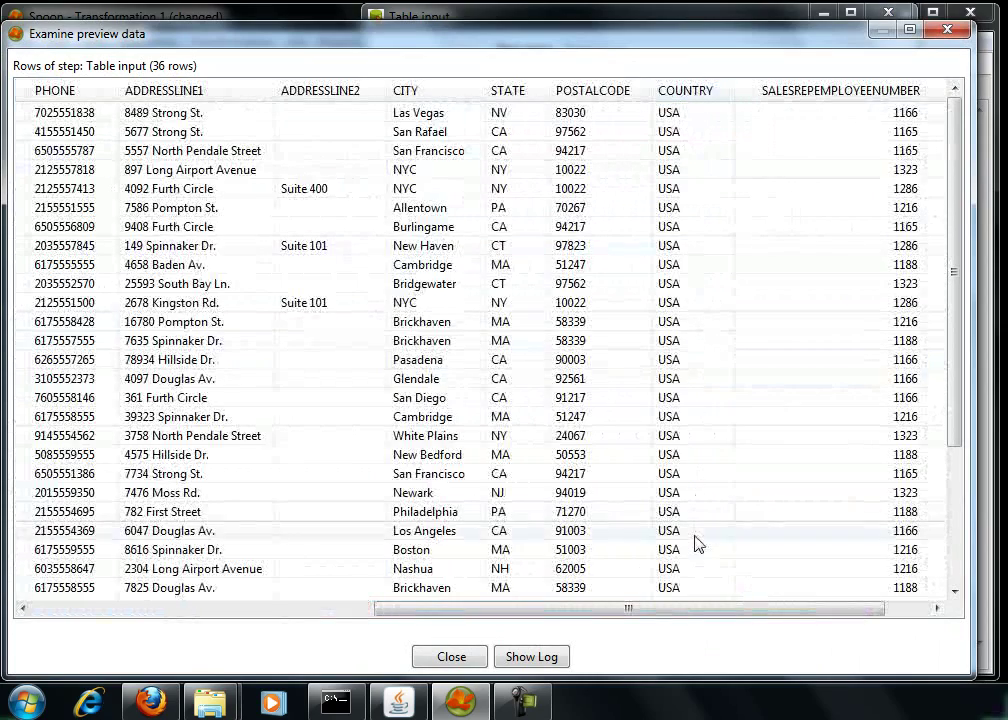
click(451, 656)
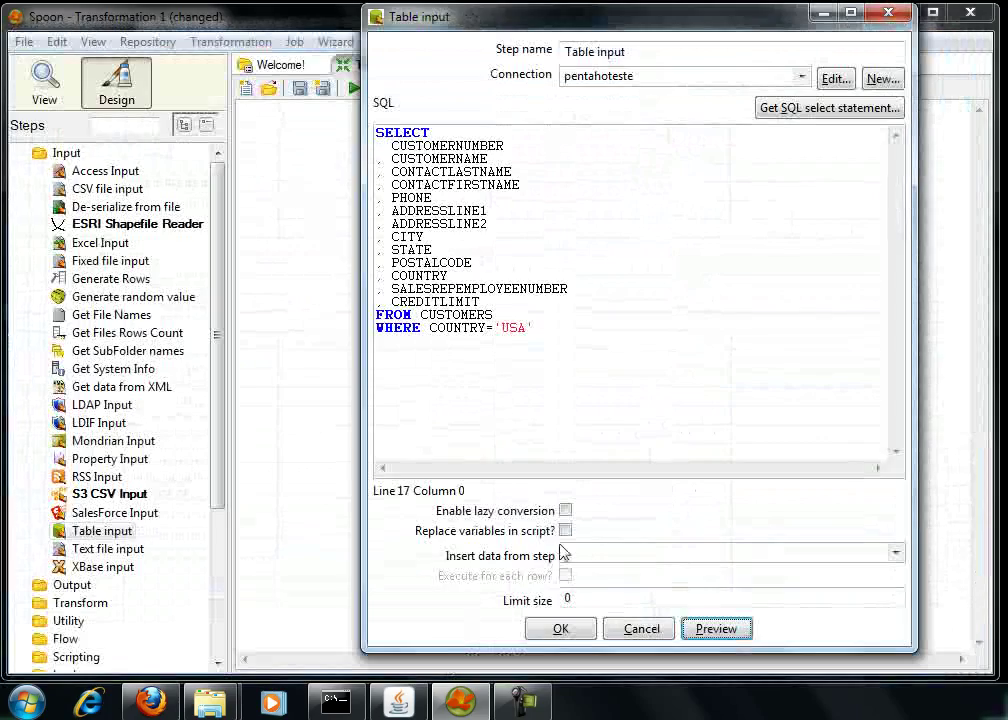
click(576, 634)
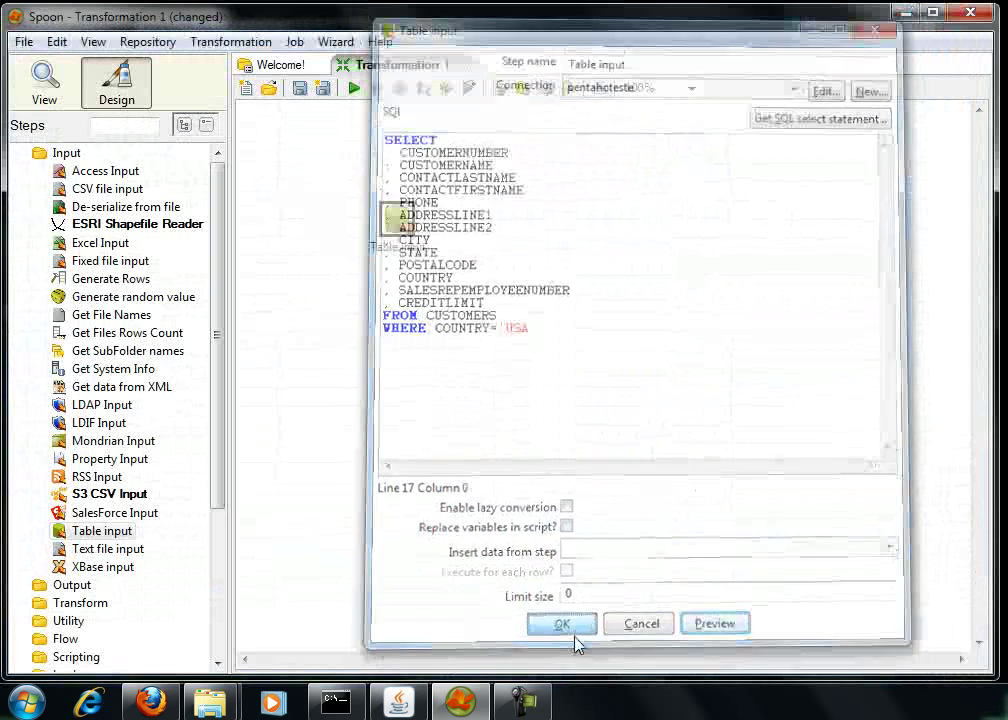
click(576, 645)
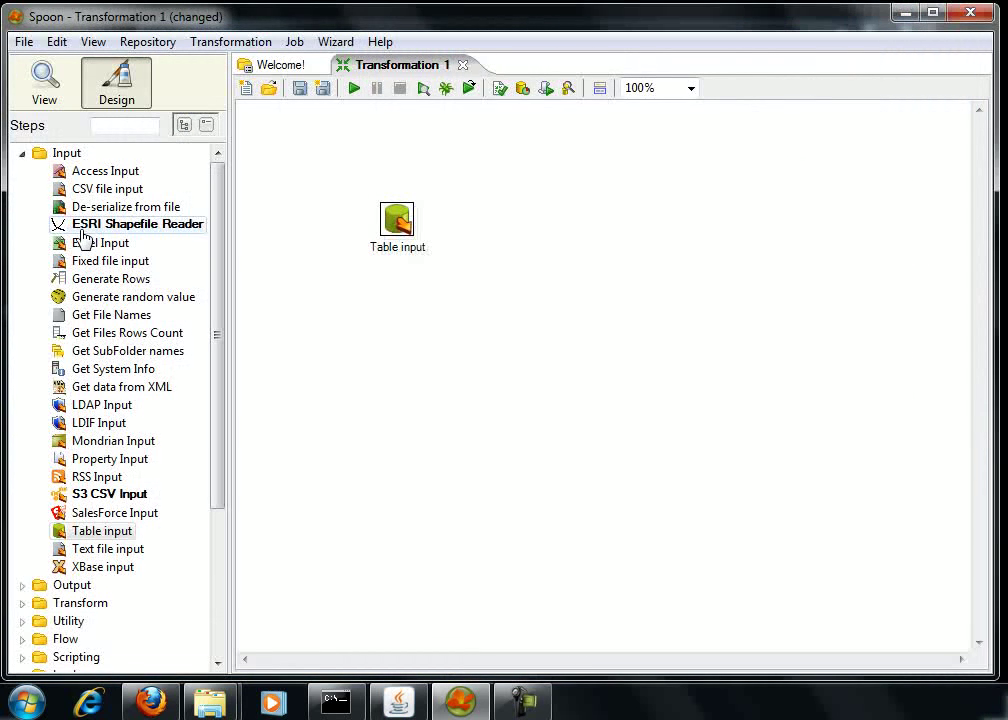
- Add an Access Output step below the Table input and create a hop from Table input to it
click(22, 155)
click(23, 172)
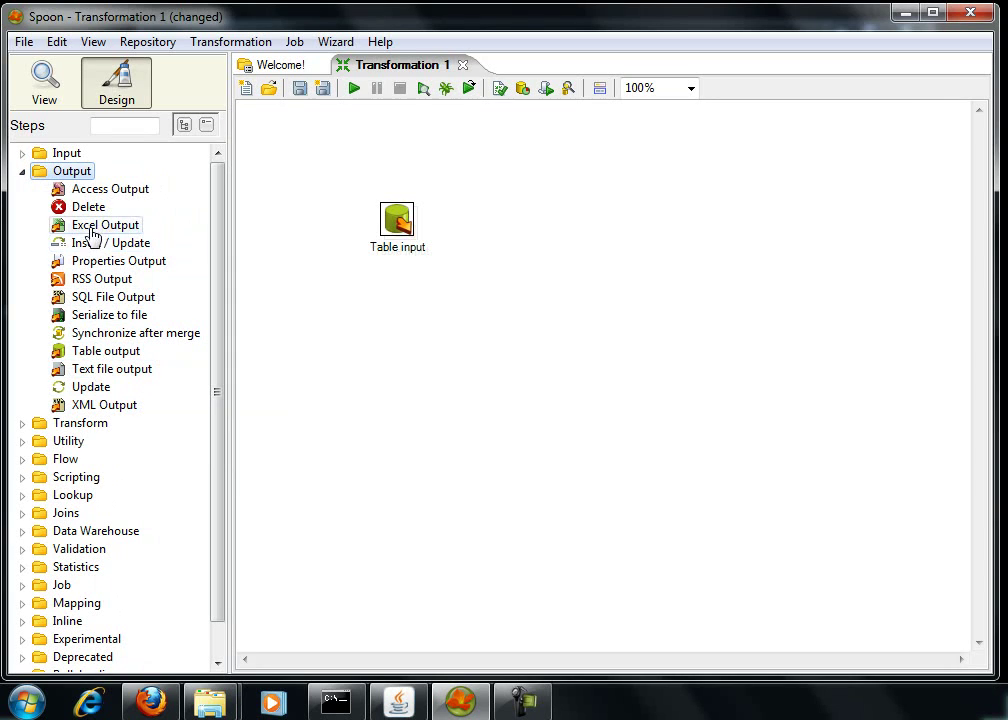
drag(101, 192, 510, 320)
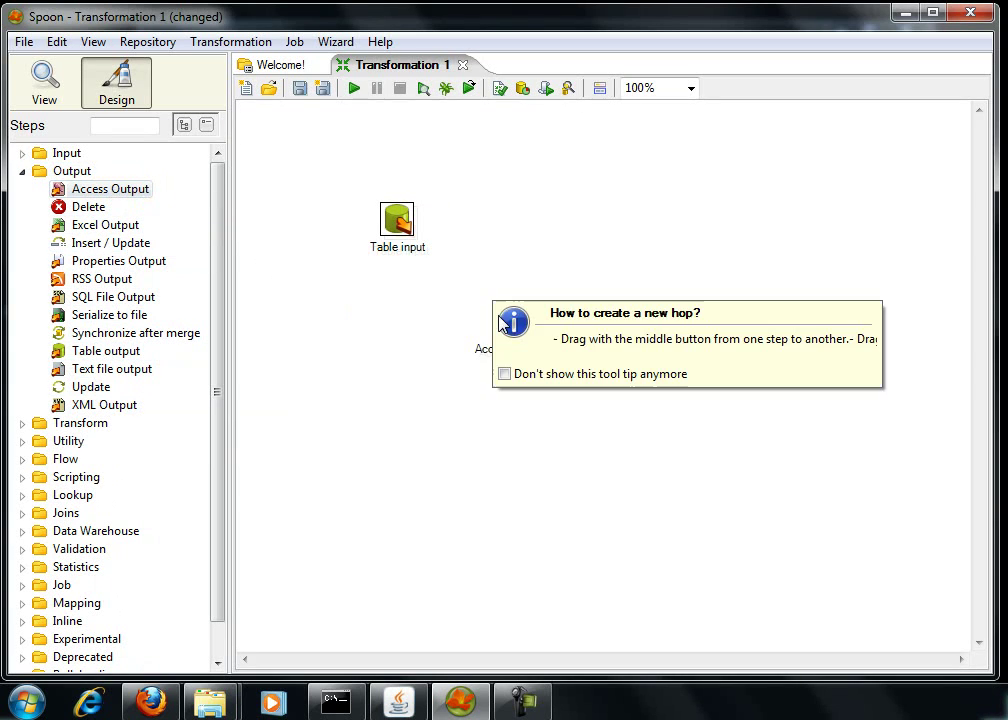
click(396, 226)
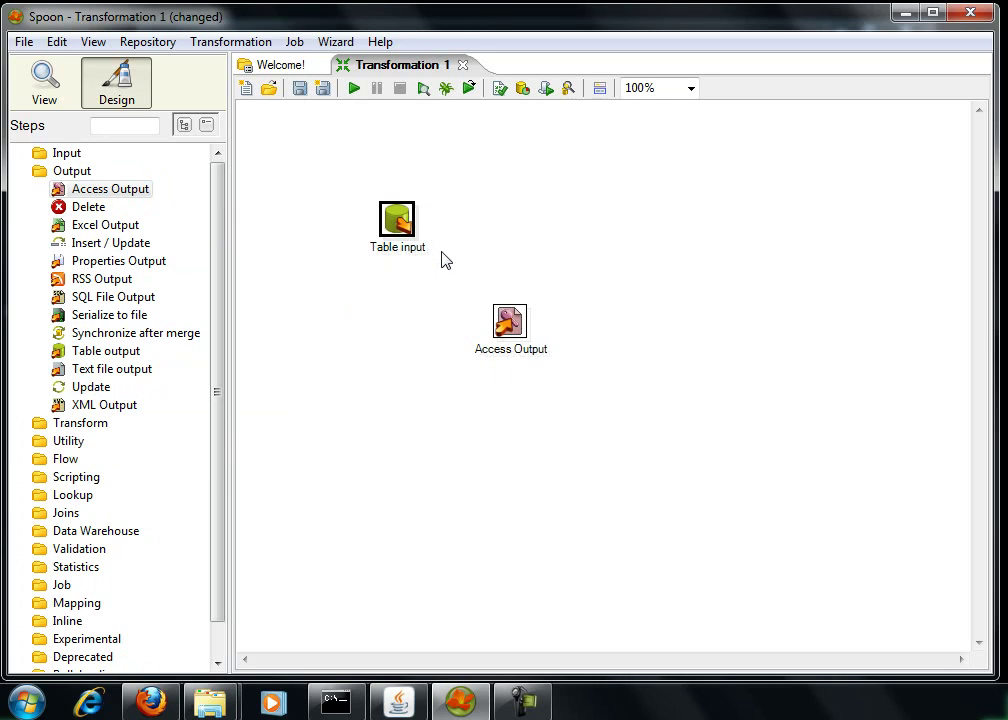
drag(397, 220, 500, 318)
- Set the Access Output's database file to fonte_em_Access in the Documents library
double_click(505, 320)
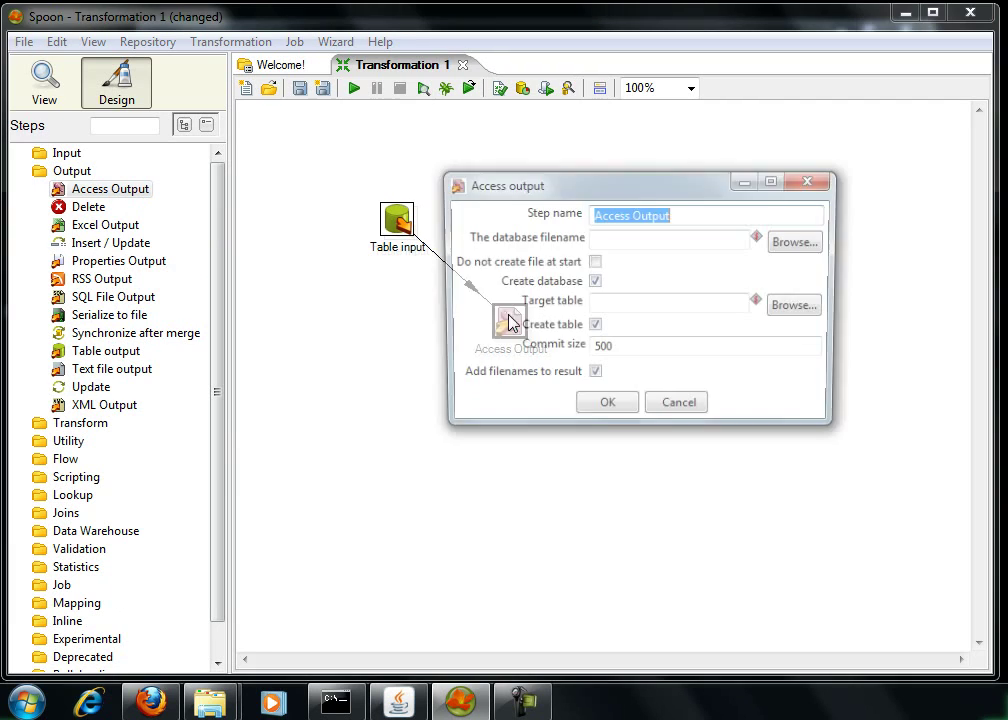
click(680, 237)
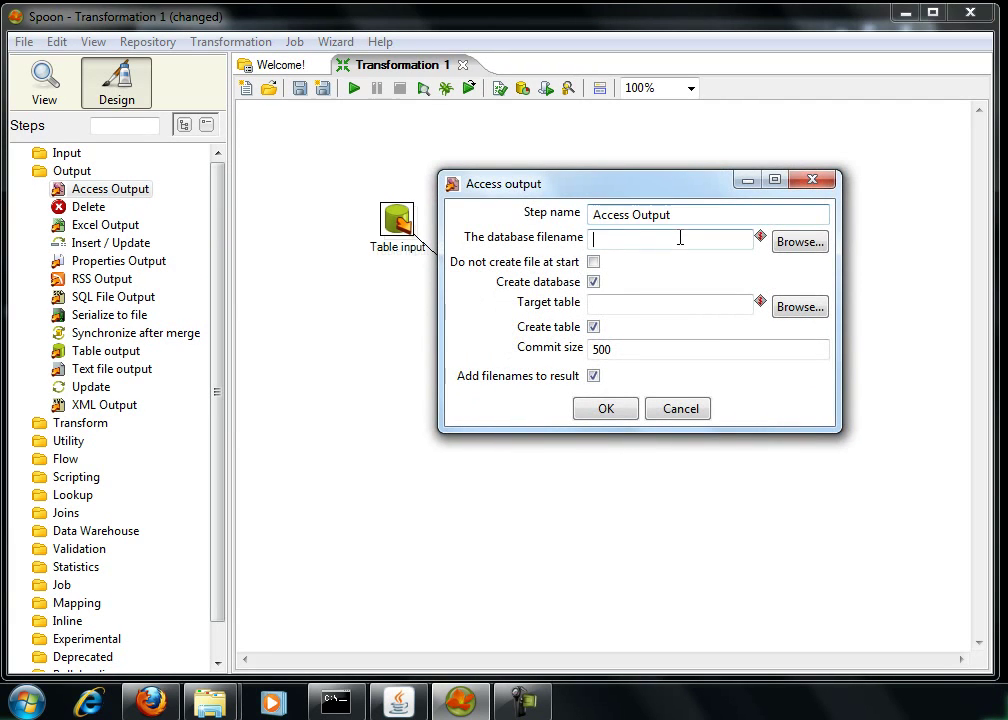
click(800, 242)
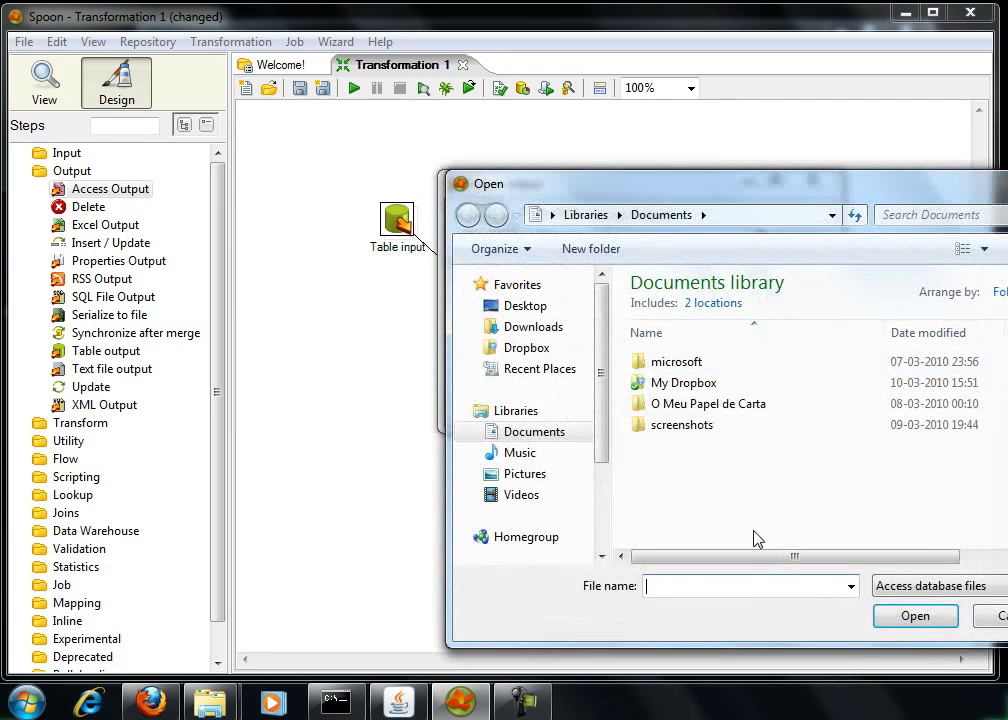
text(fonte)
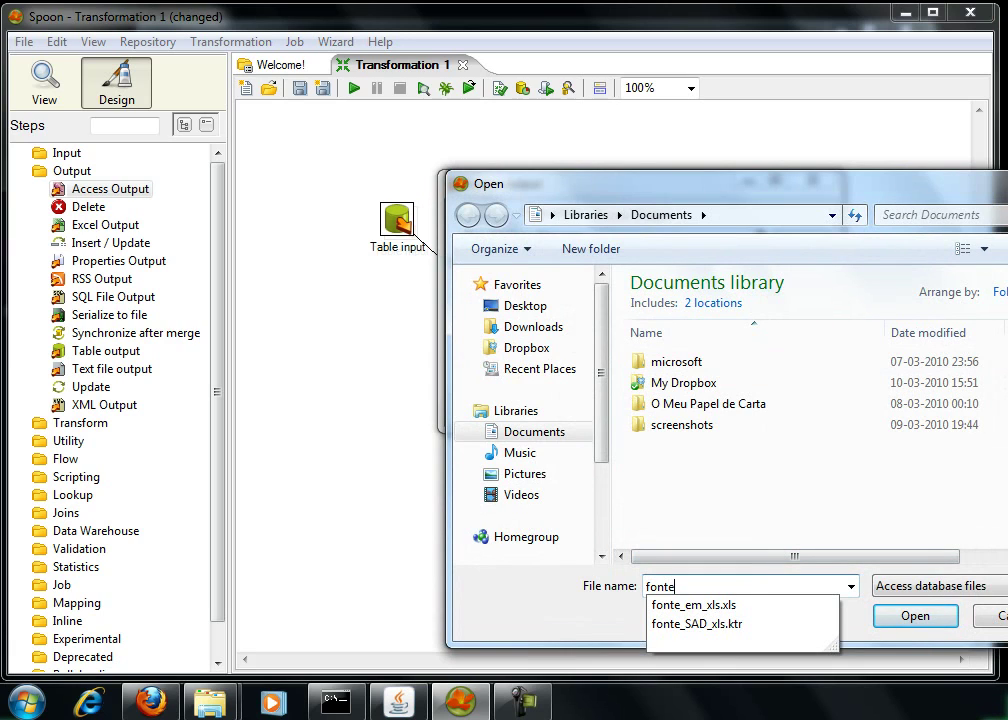
text(_em_Ac)
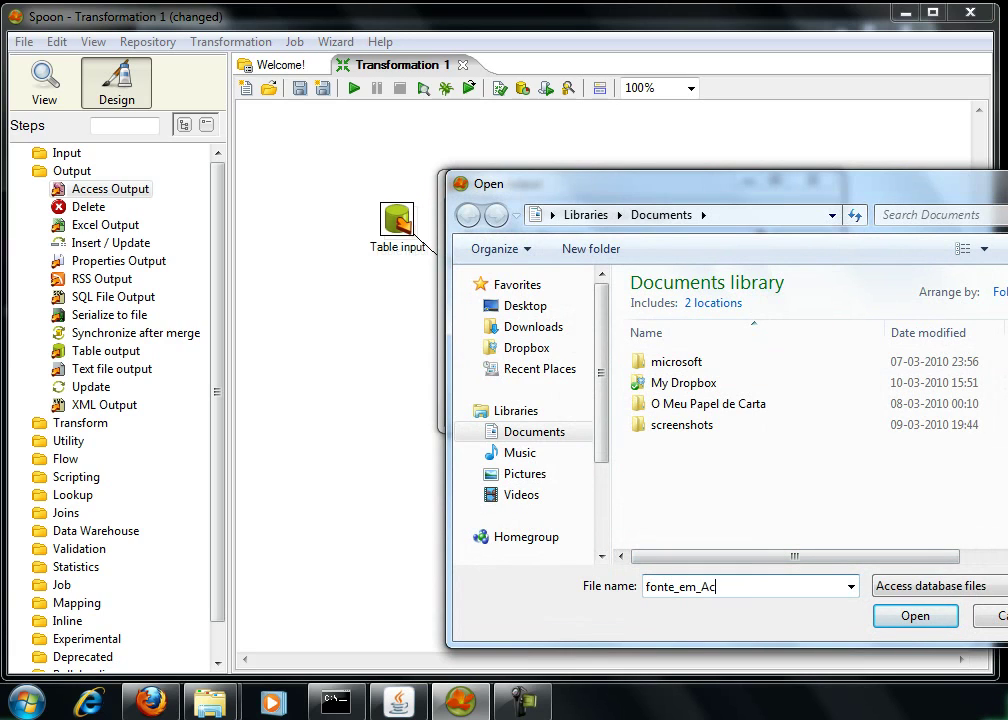
text(cess)
click(884, 617)
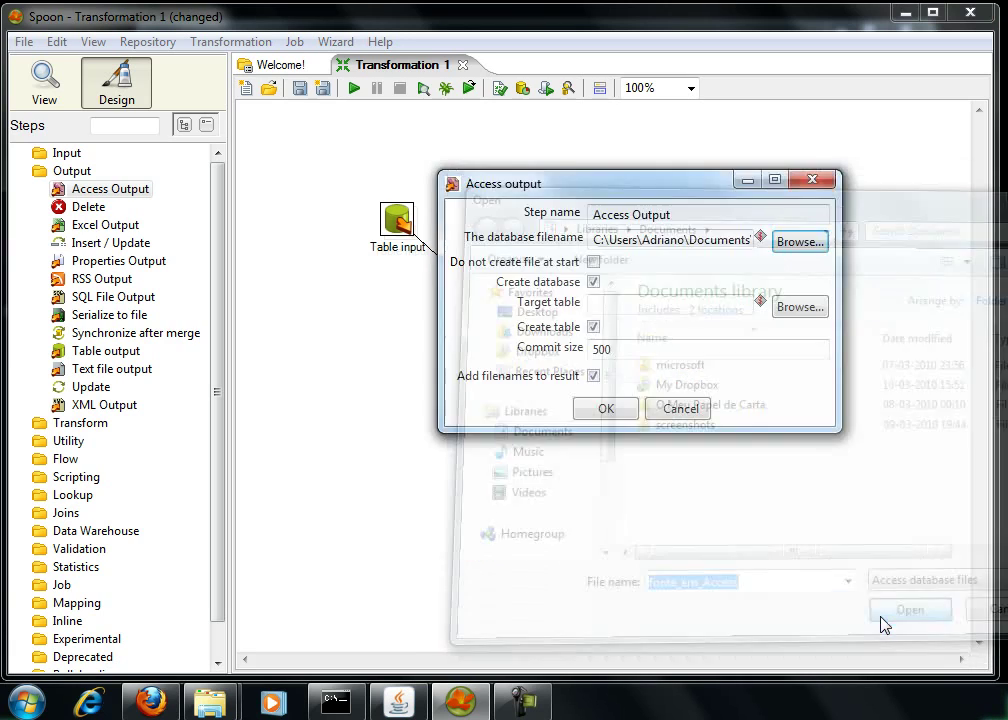
- Set the Access Output's target table to customers and accept the settings
click(645, 305)
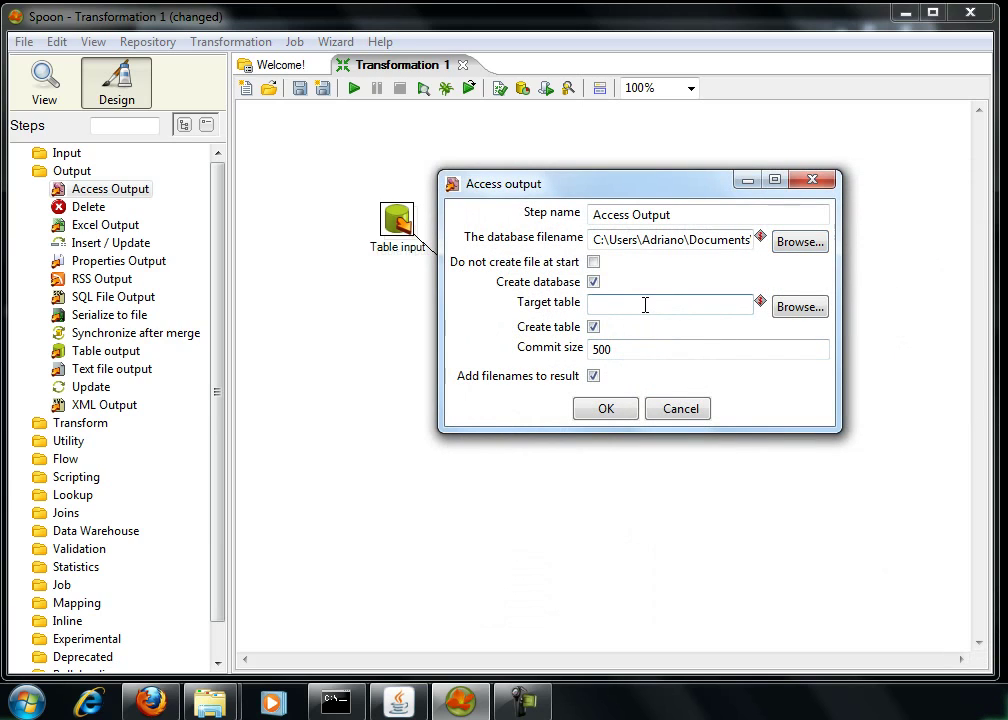
text(customers)
click(590, 412)
click(431, 408)
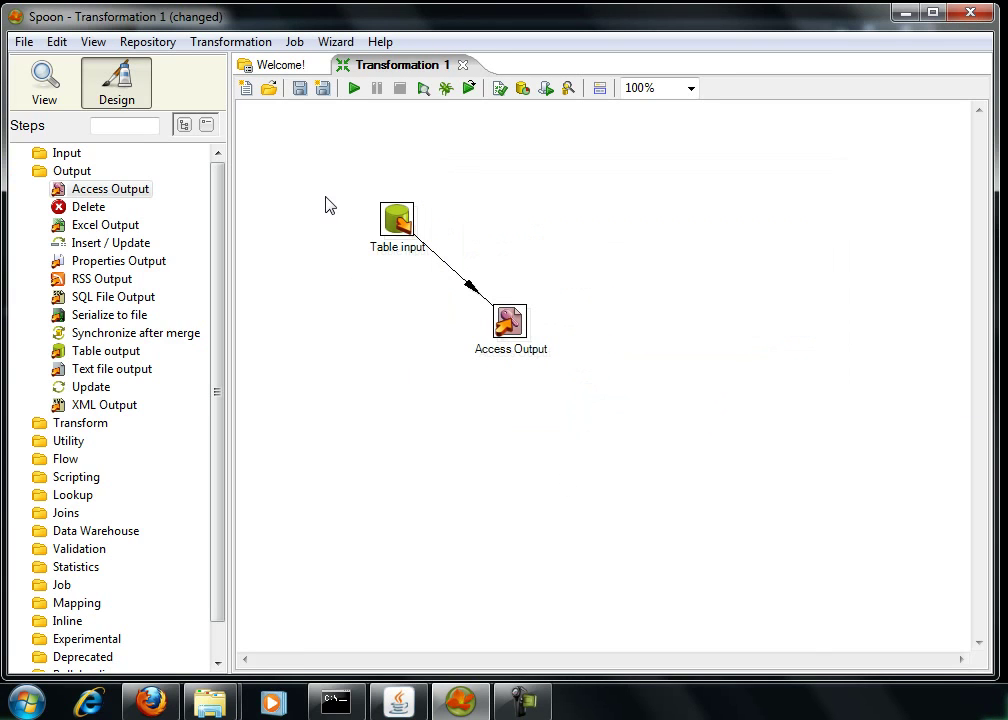
- Save the transformation in the Documents library as fonte_SAD_Access
click(299, 89)
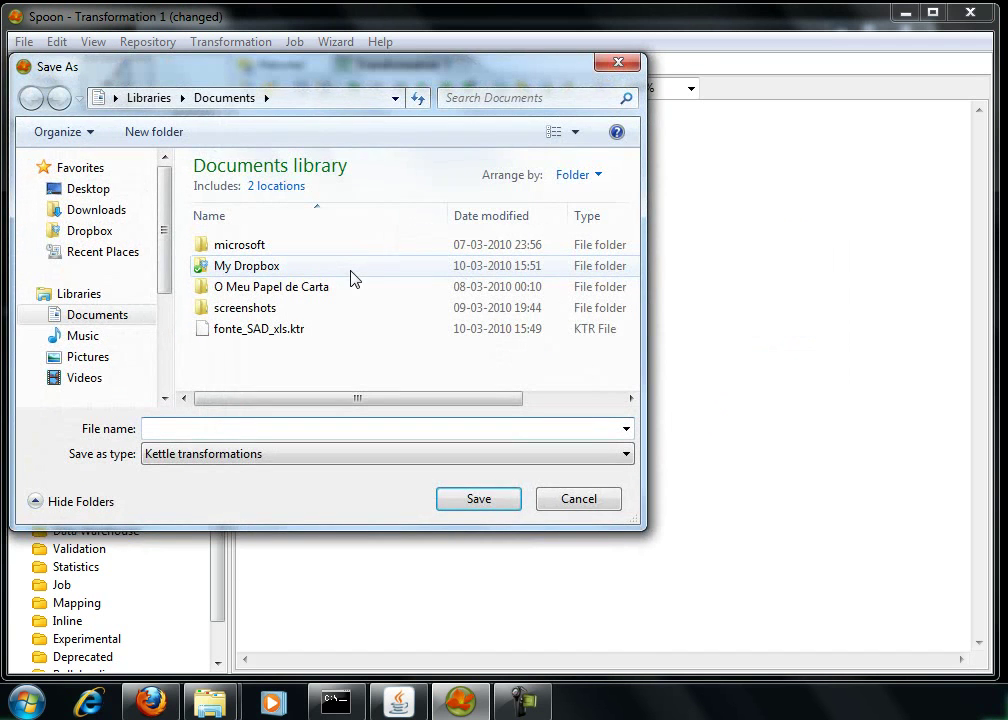
text(fonte_SAD_)
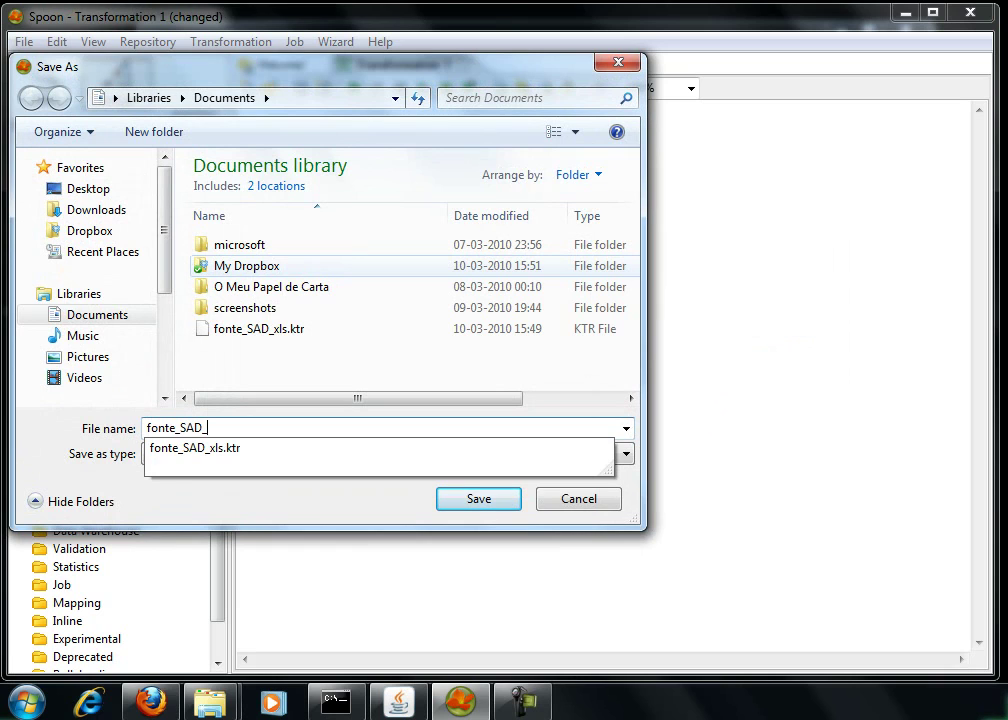
text(Access)
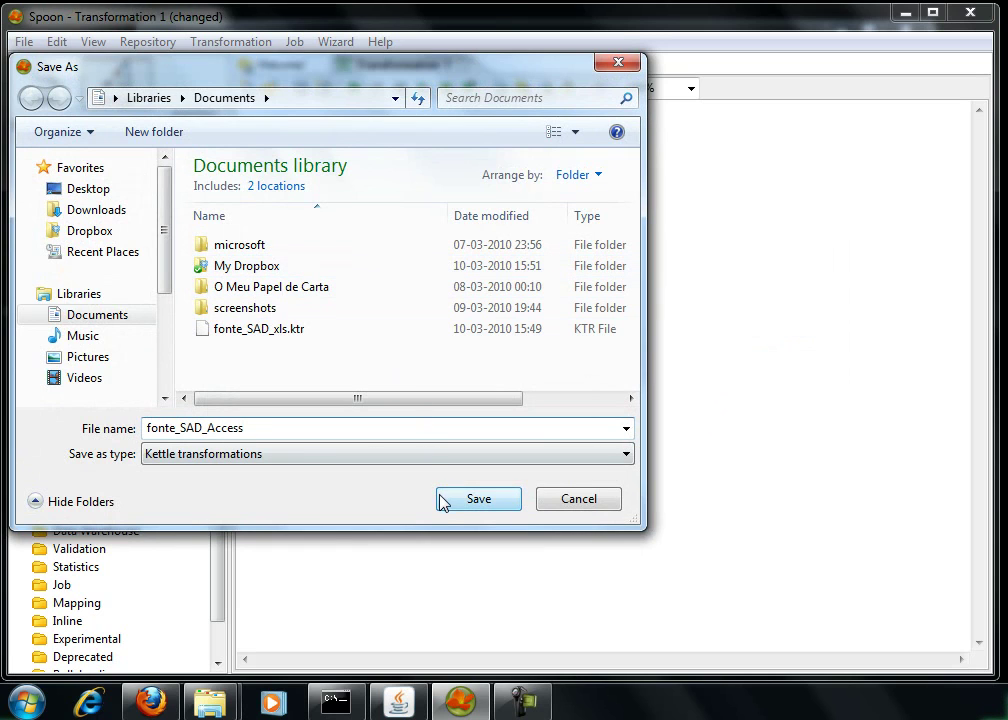
click(447, 501)
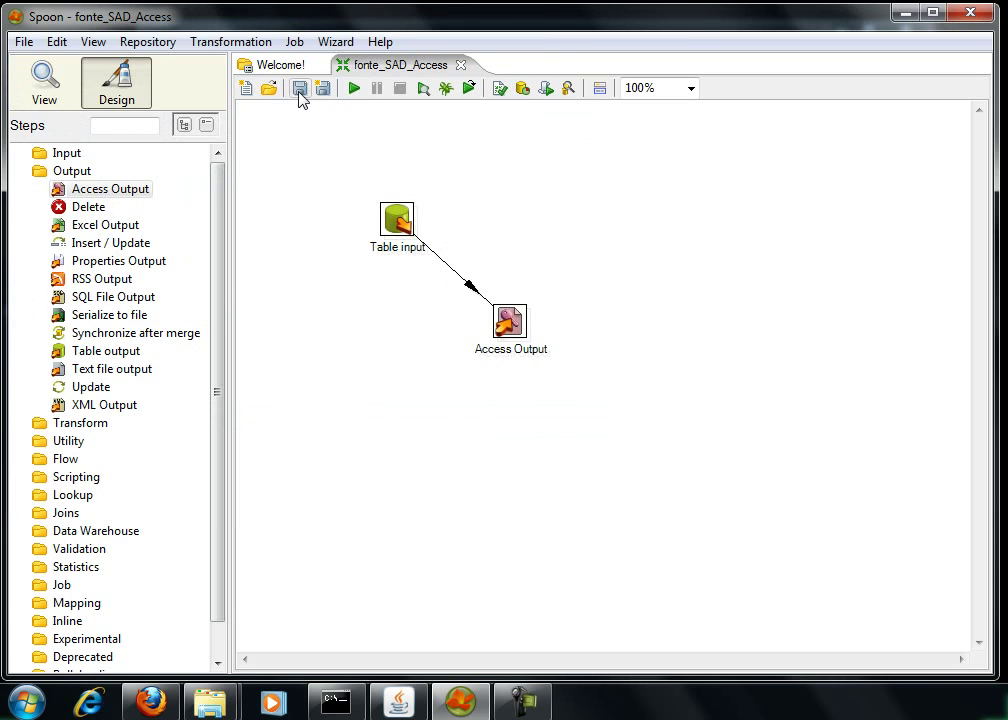
- Run the transformation with local execution and basic logging
click(354, 90)
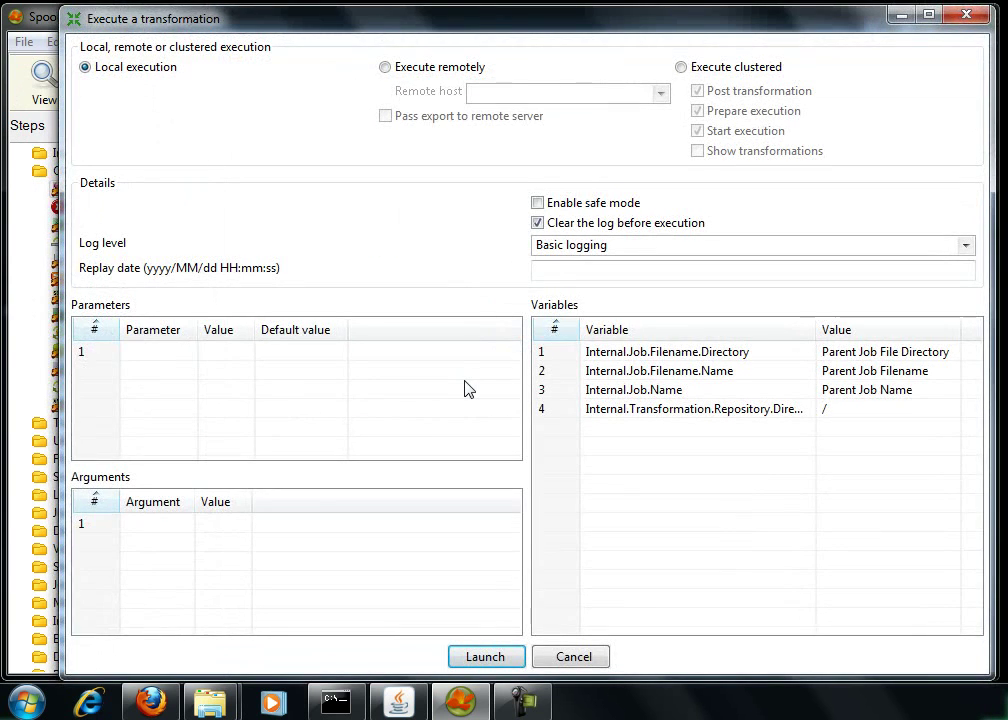
click(504, 652)
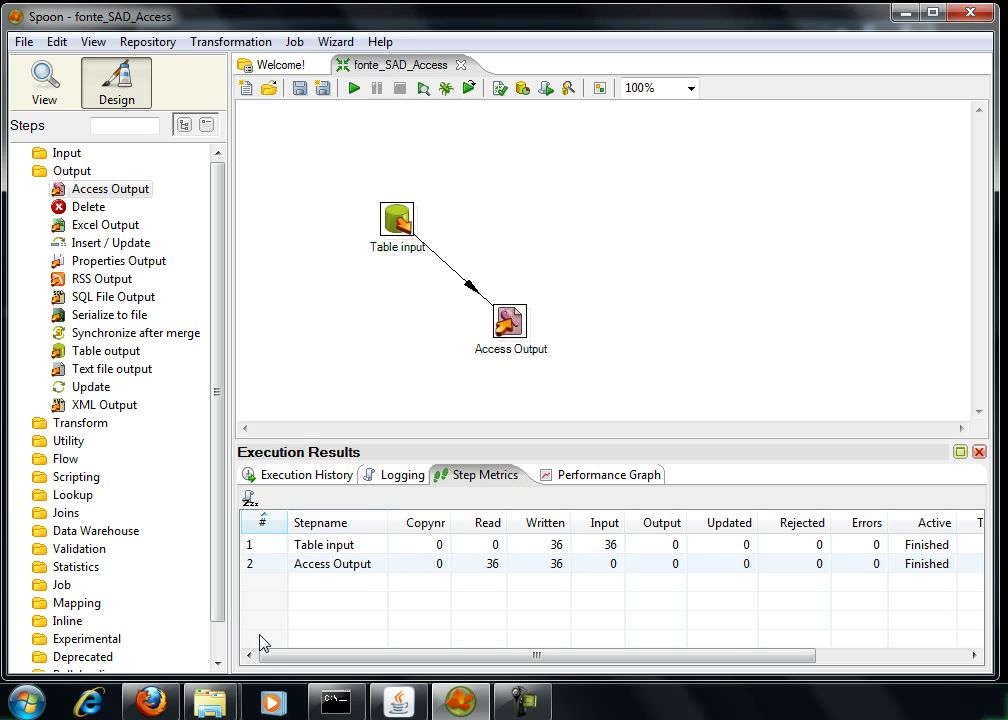
- Check the My Documents folder for the exported file, and start Microsoft Office Access 2007 with its window enlarged
mouse_move(216, 713)
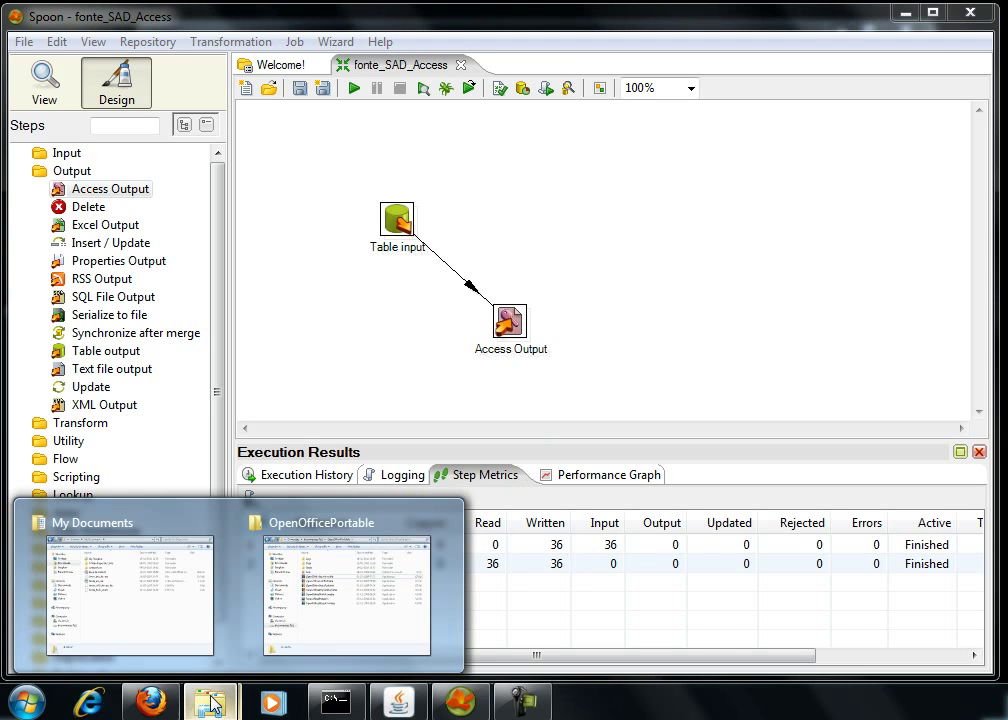
click(146, 585)
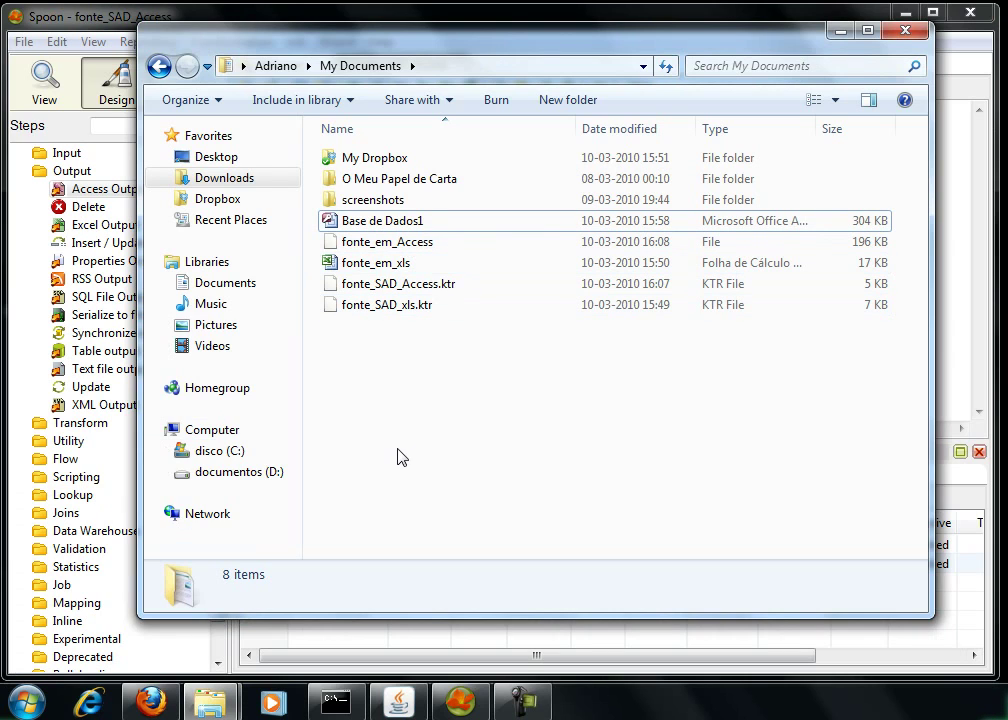
click(30, 695)
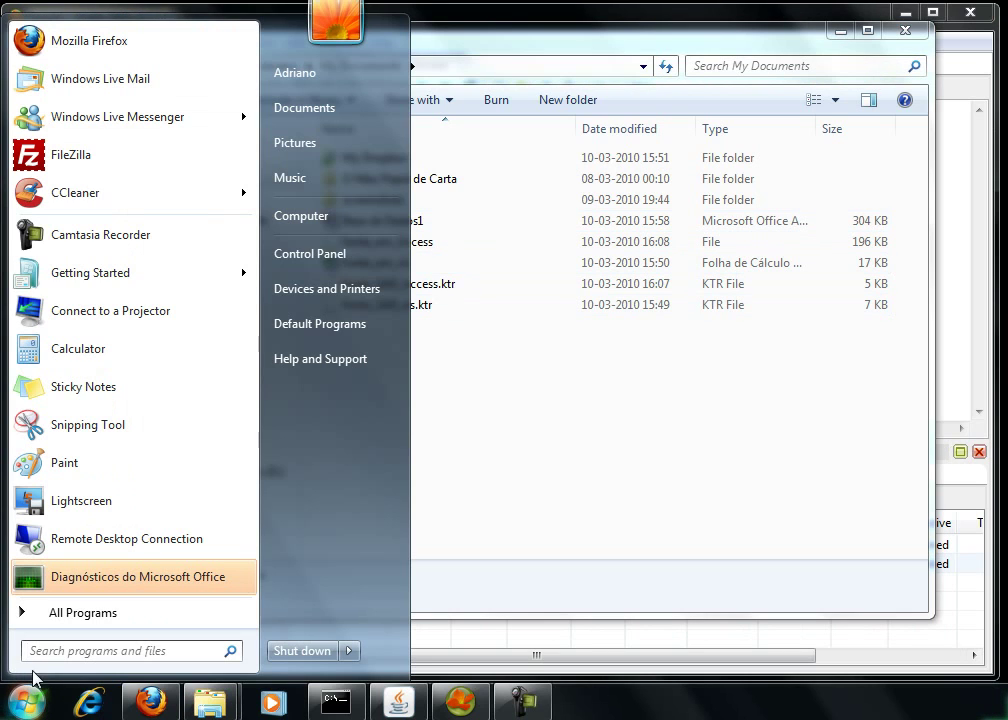
click(56, 614)
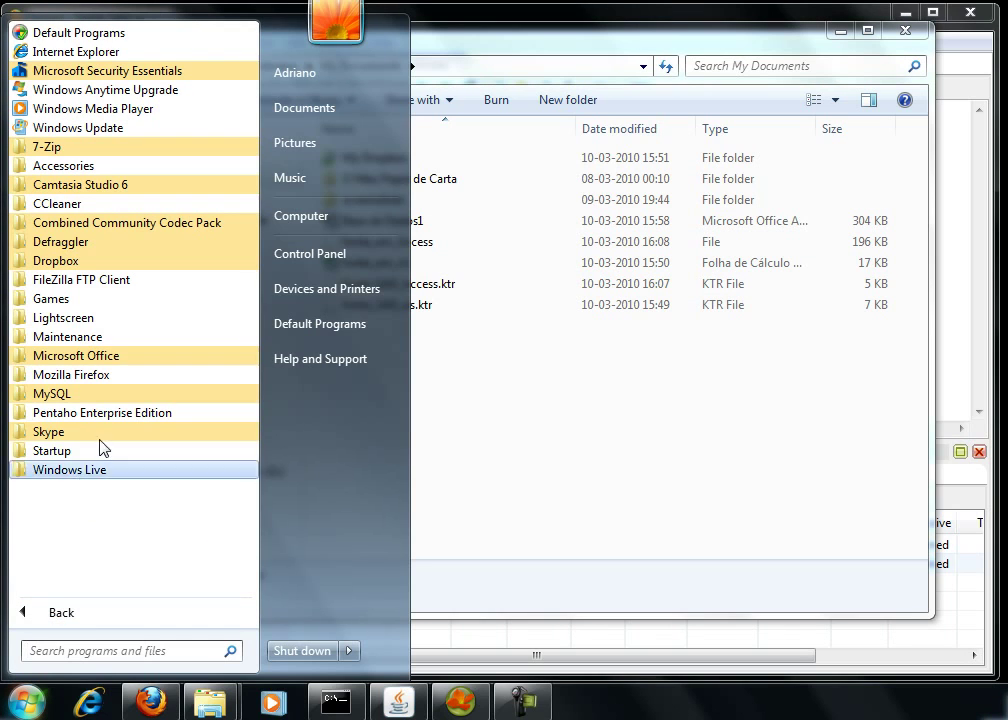
click(146, 357)
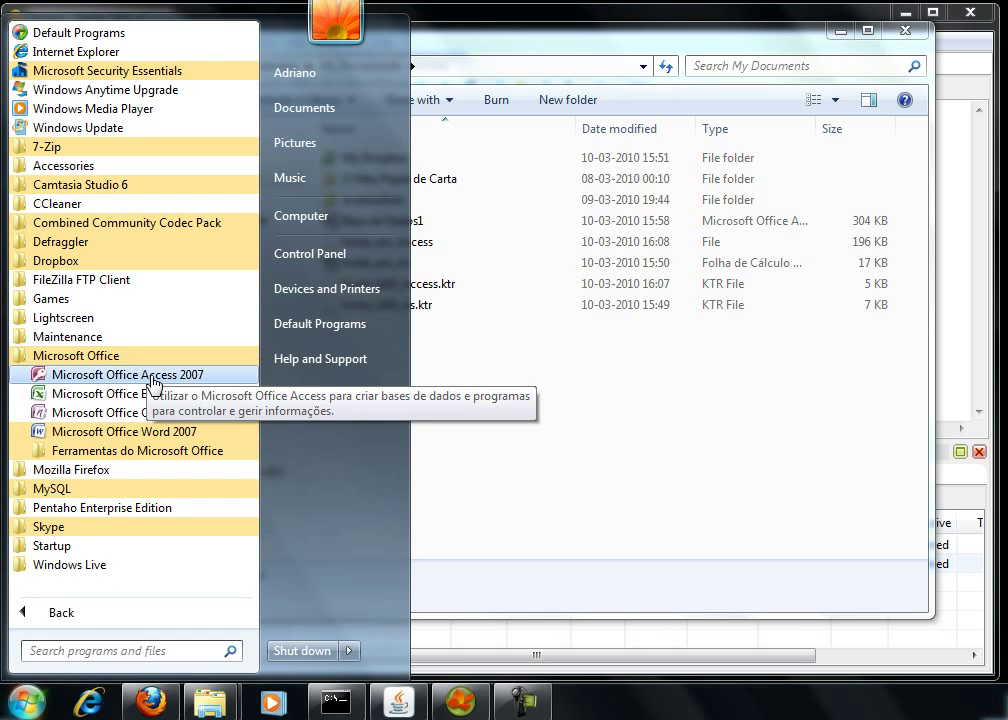
click(224, 380)
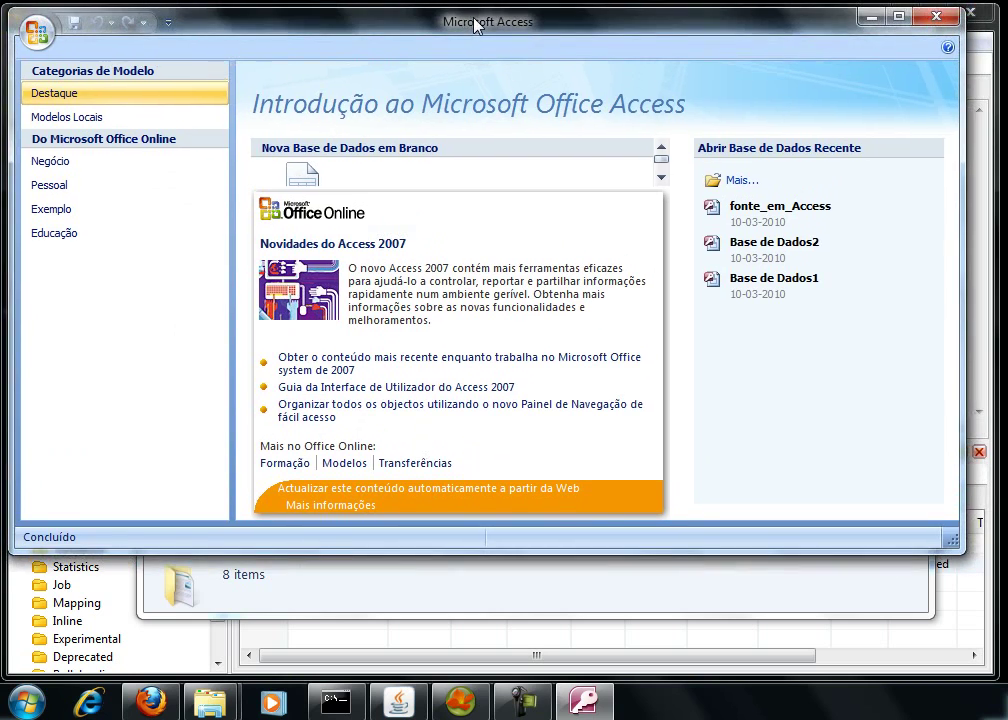
drag(975, 545, 985, 678)
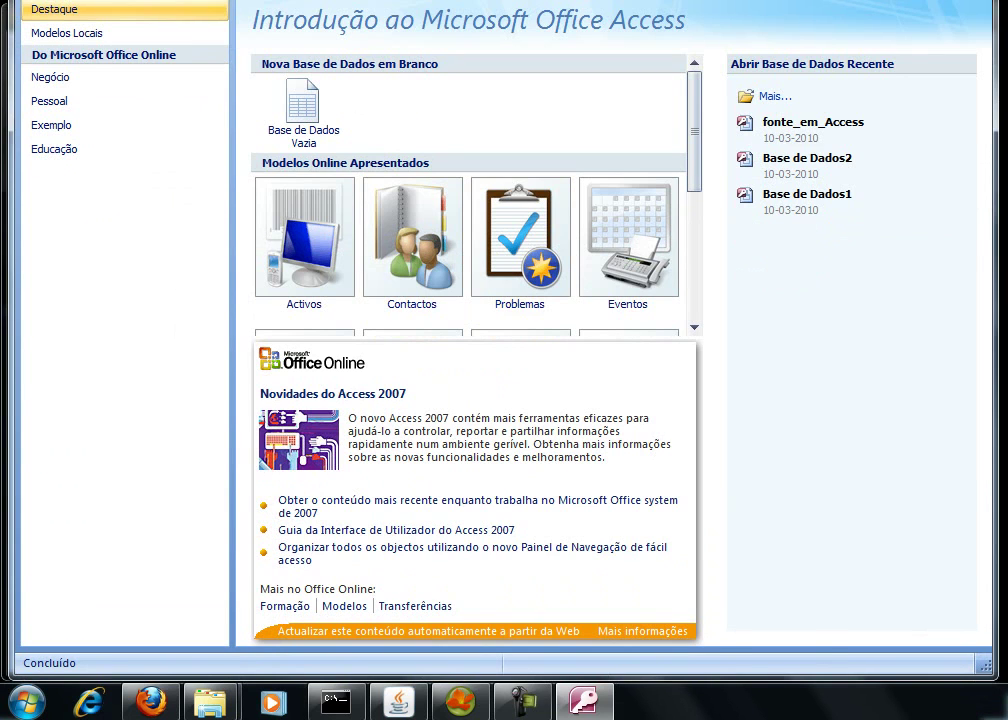
drag(480, 0, 496, 76)
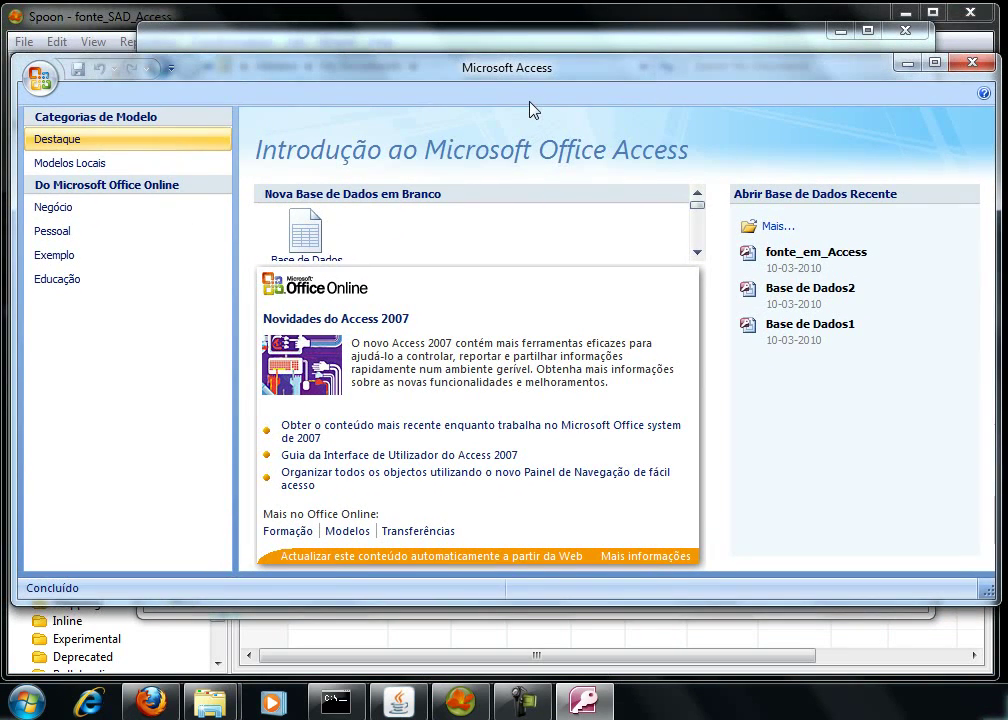
- Open the fonte_em_Access database from the Documents library, showing all file types (Todos os Ficheiros)
key(ctrl+o)
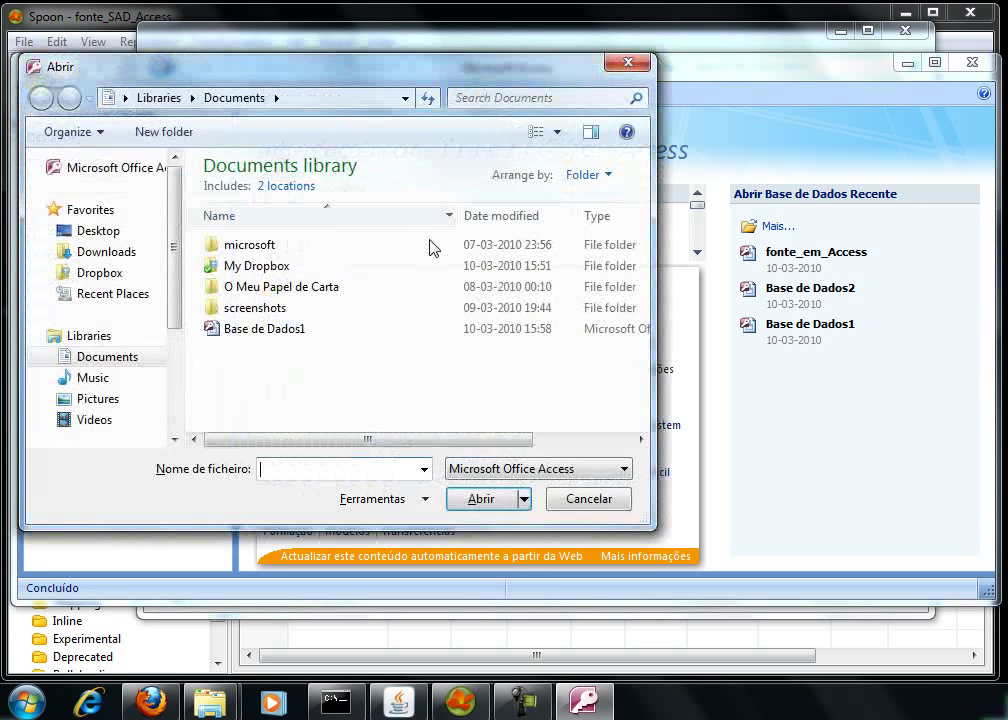
click(480, 470)
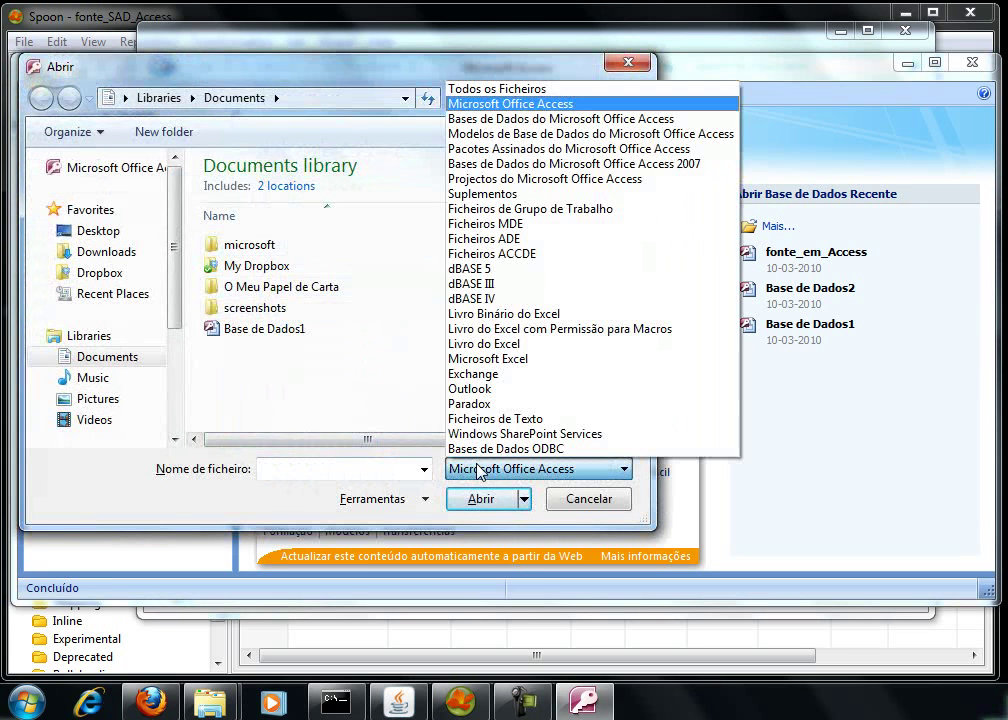
click(511, 89)
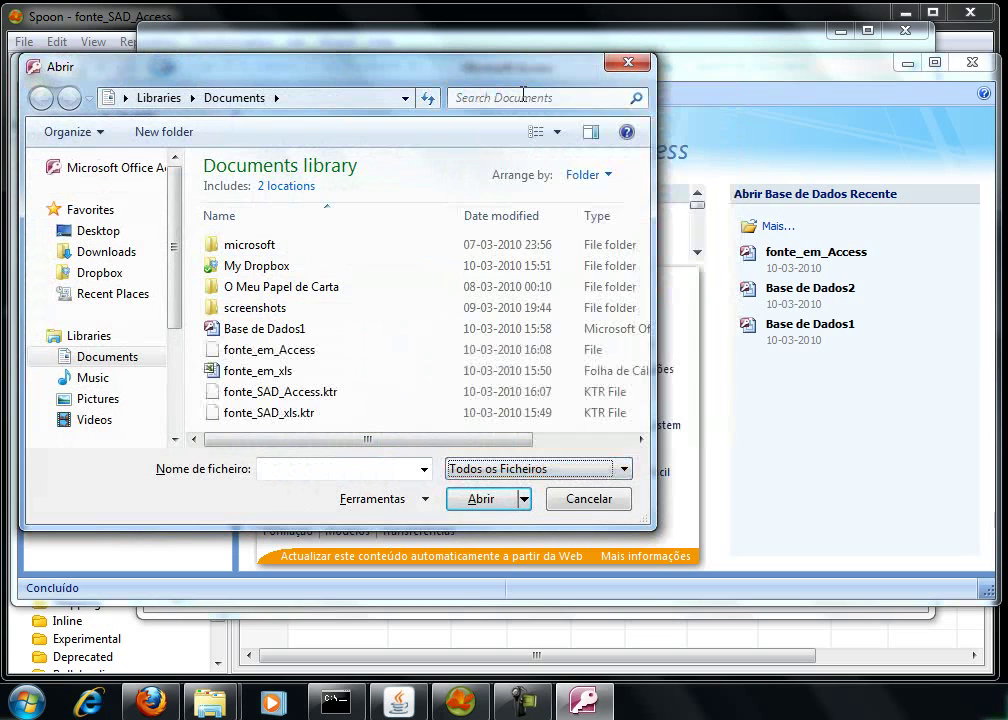
click(316, 352)
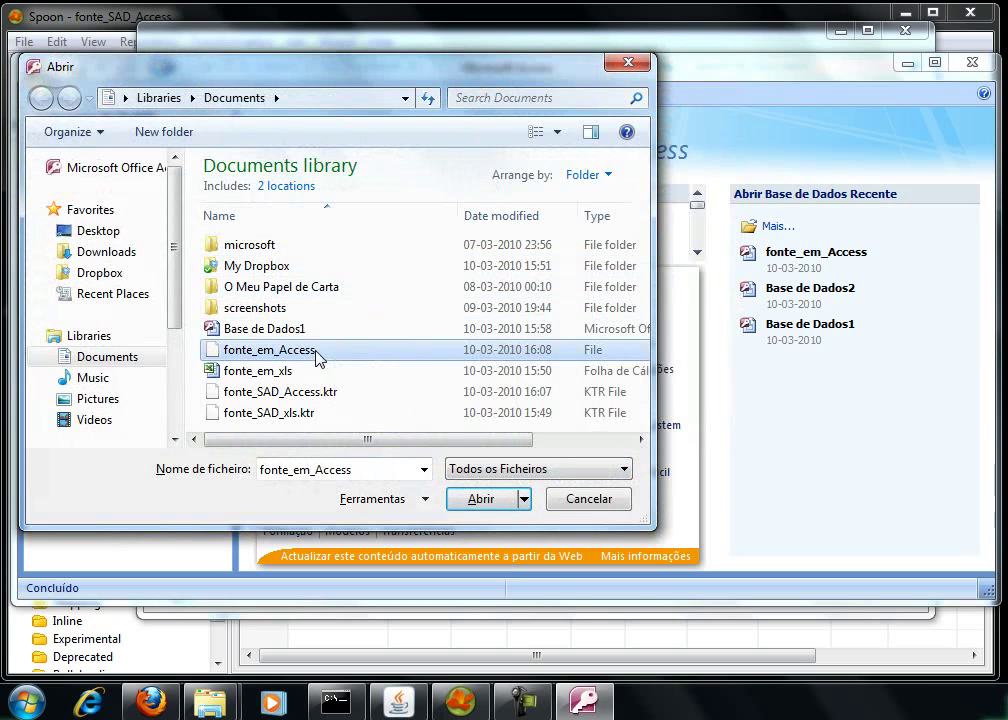
click(478, 498)
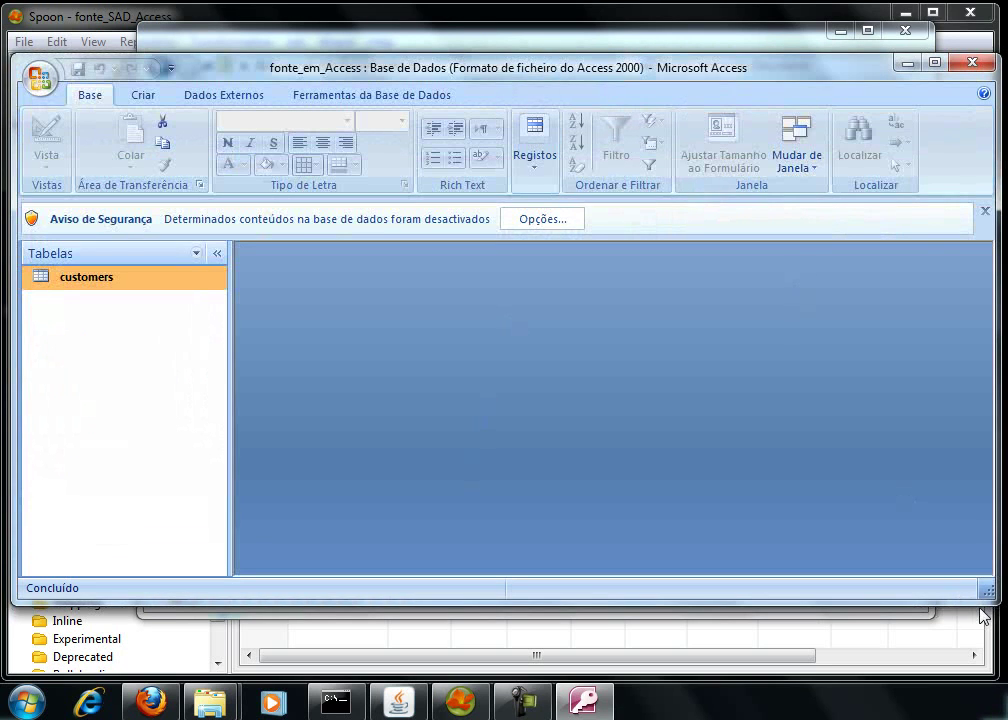
- Open the customers table in Datasheet view and maximize it within the enlarged Access window
drag(985, 597, 1006, 662)
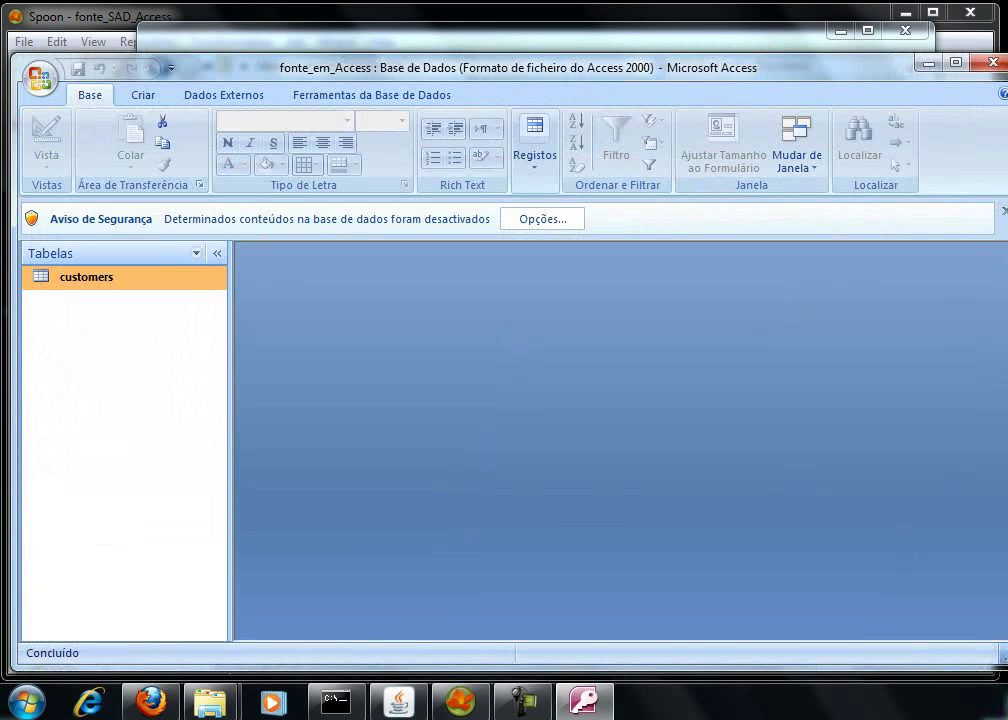
double_click(97, 287)
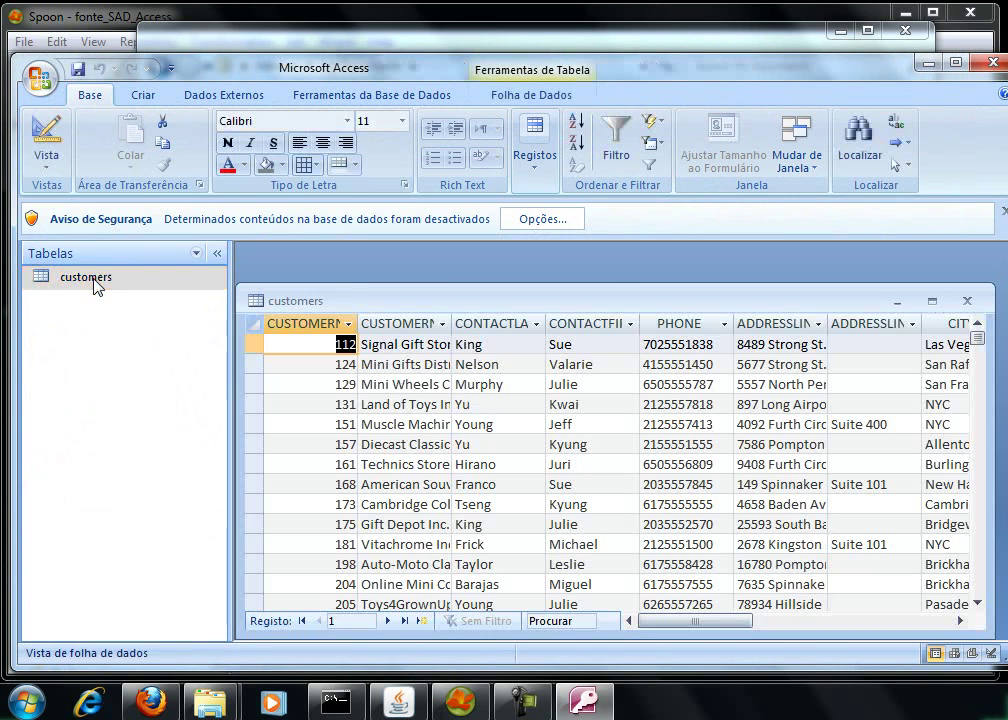
double_click(308, 296)
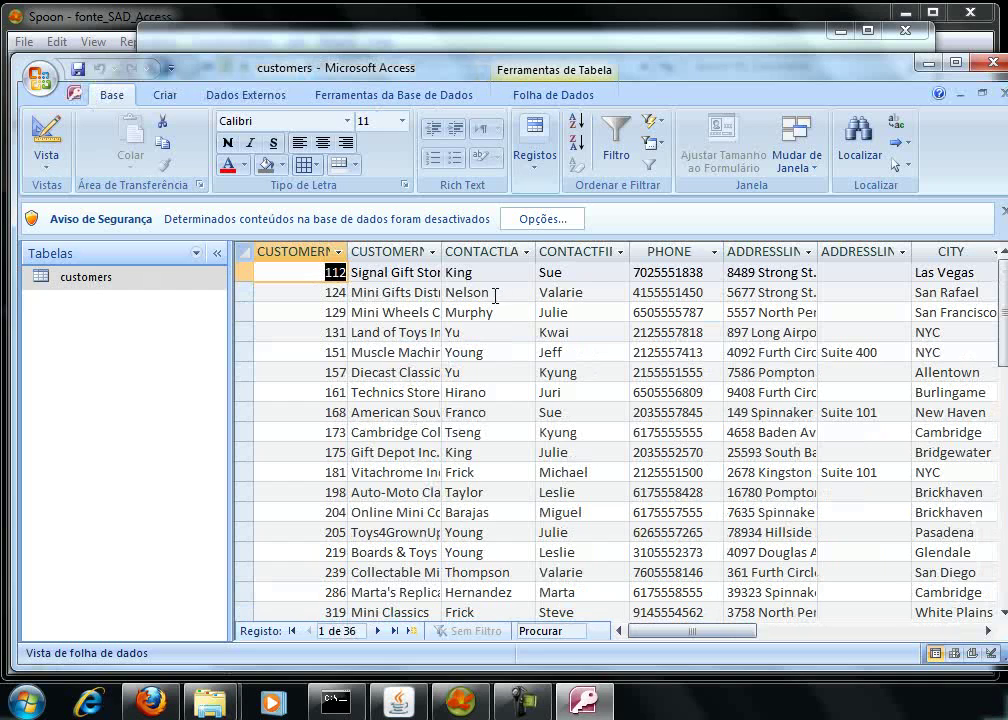
- Widen the CUSTOMERNAME and CONTACTLASTNAME columns and review the exported customer records across all columns, including COUNTRY
drag(444, 259, 521, 260)
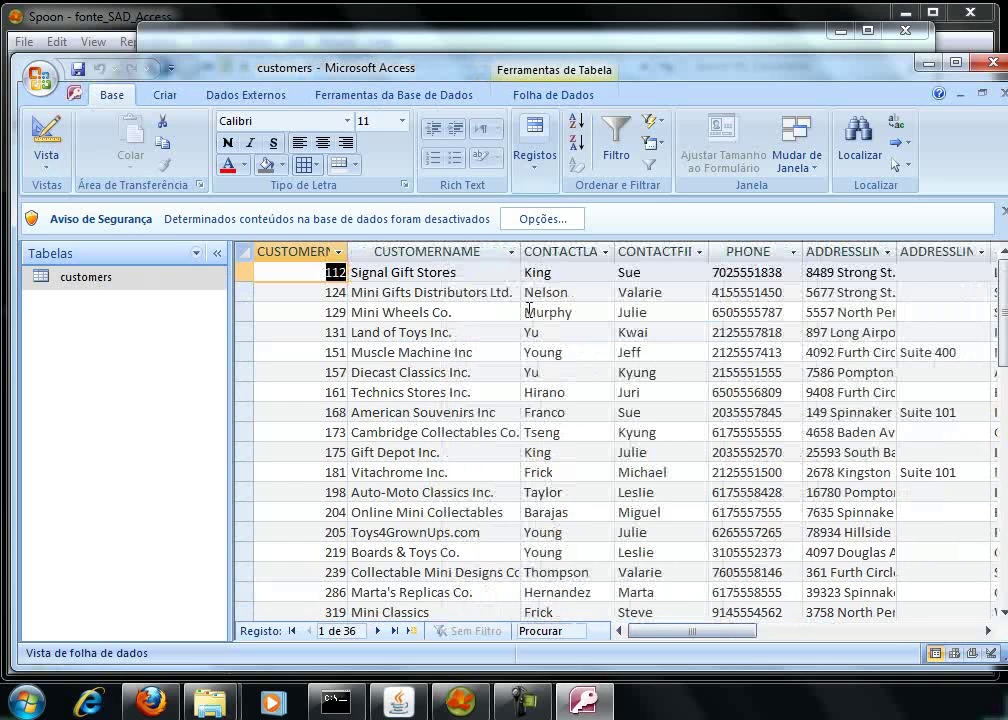
drag(614, 251, 684, 253)
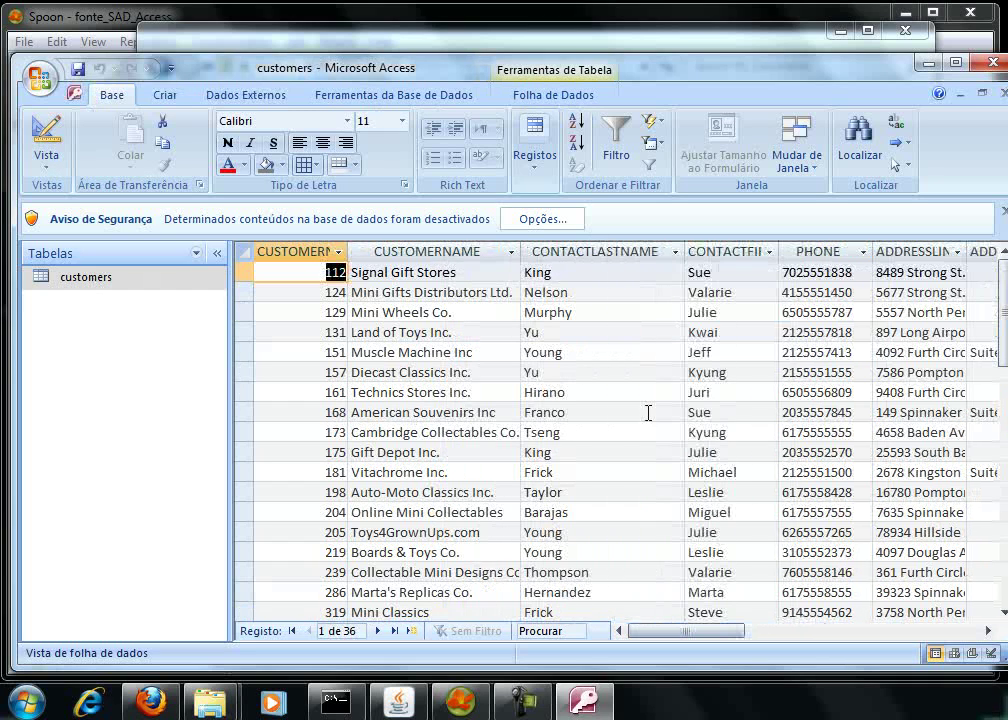
drag(670, 638, 725, 640)
drag(736, 640, 767, 637)
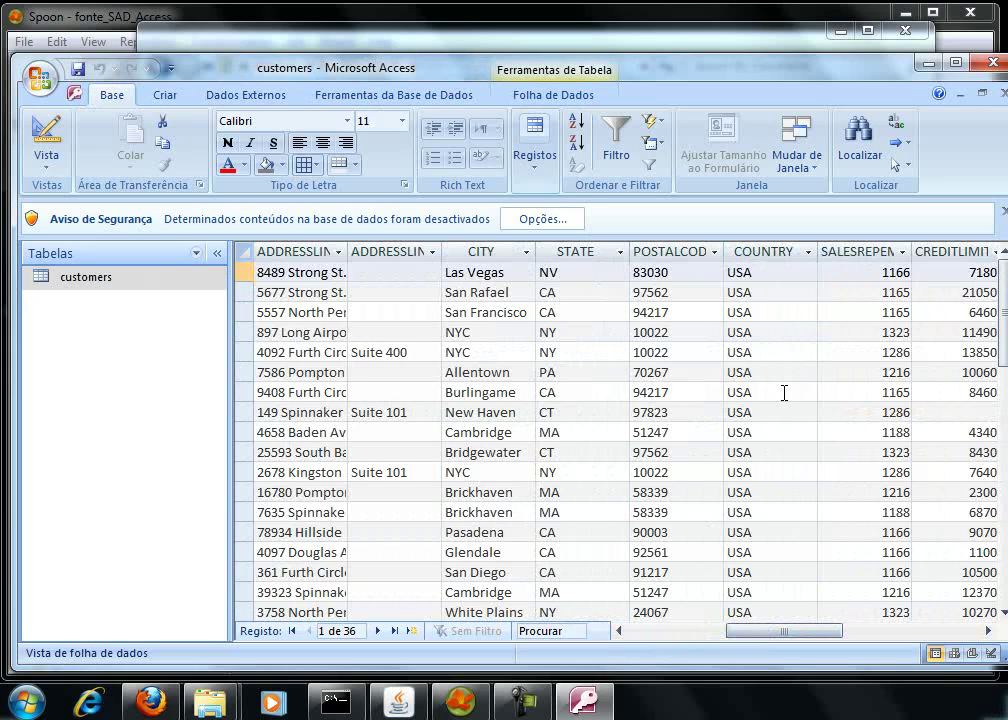
drag(787, 634, 675, 637)
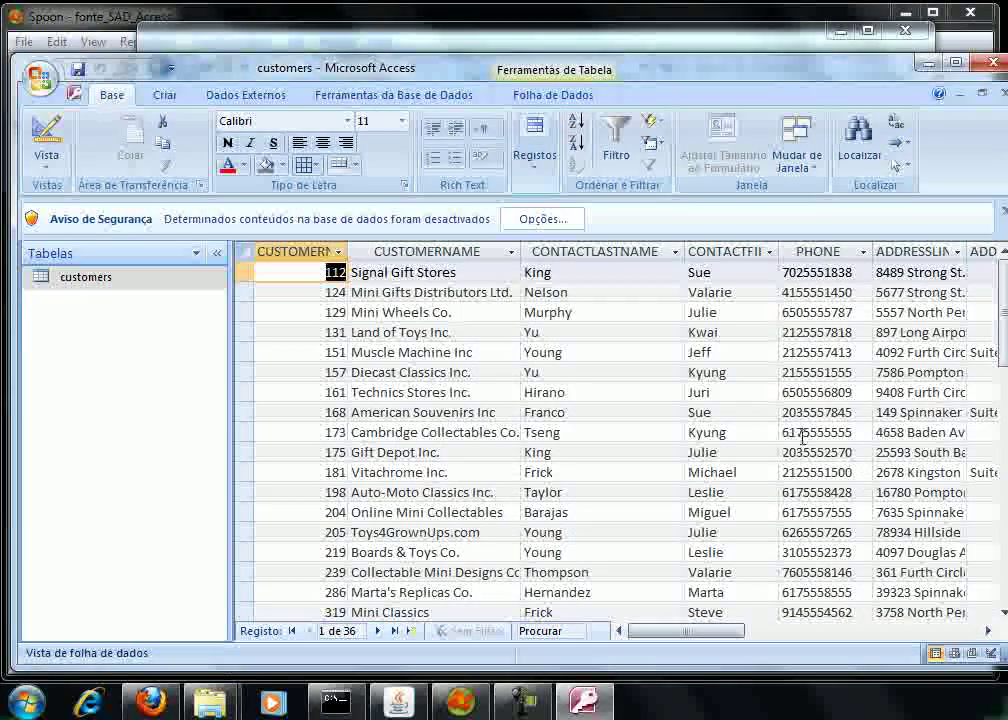